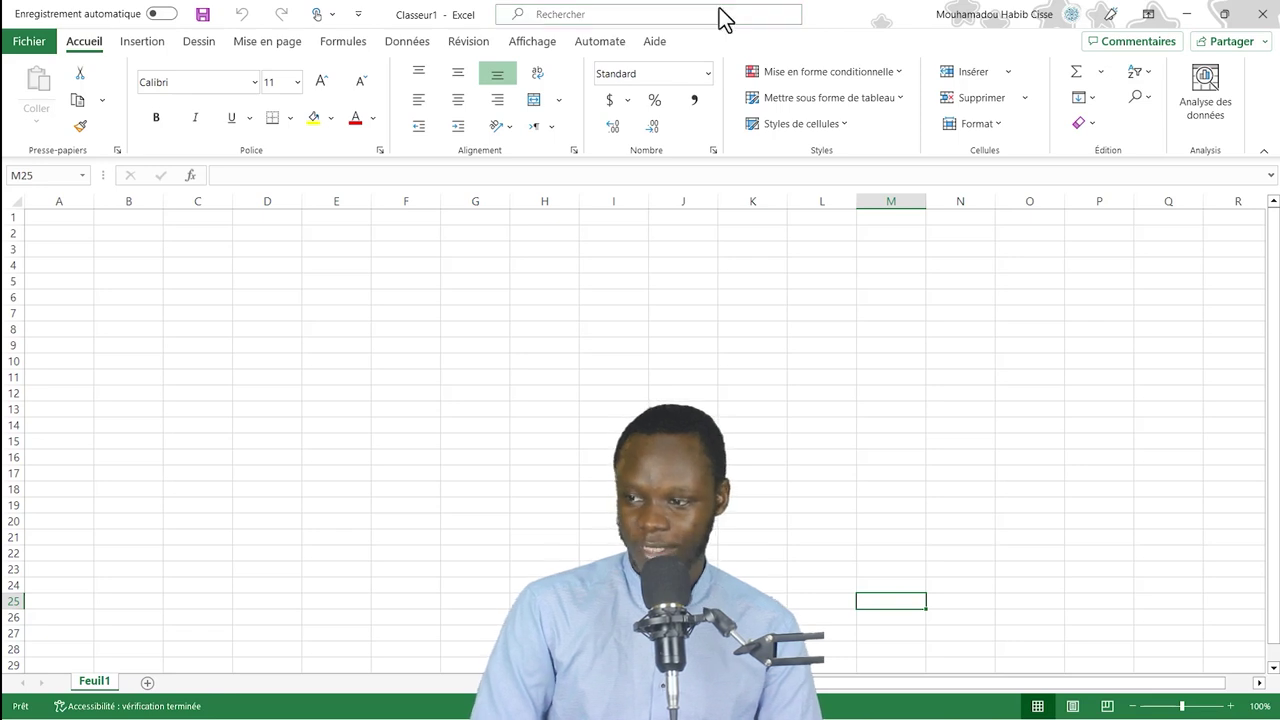
# Step: Restore and re-maximize the Excel window, then browse the Insert, Page Layout and Home tabs
pyautogui.click(1226, 16)
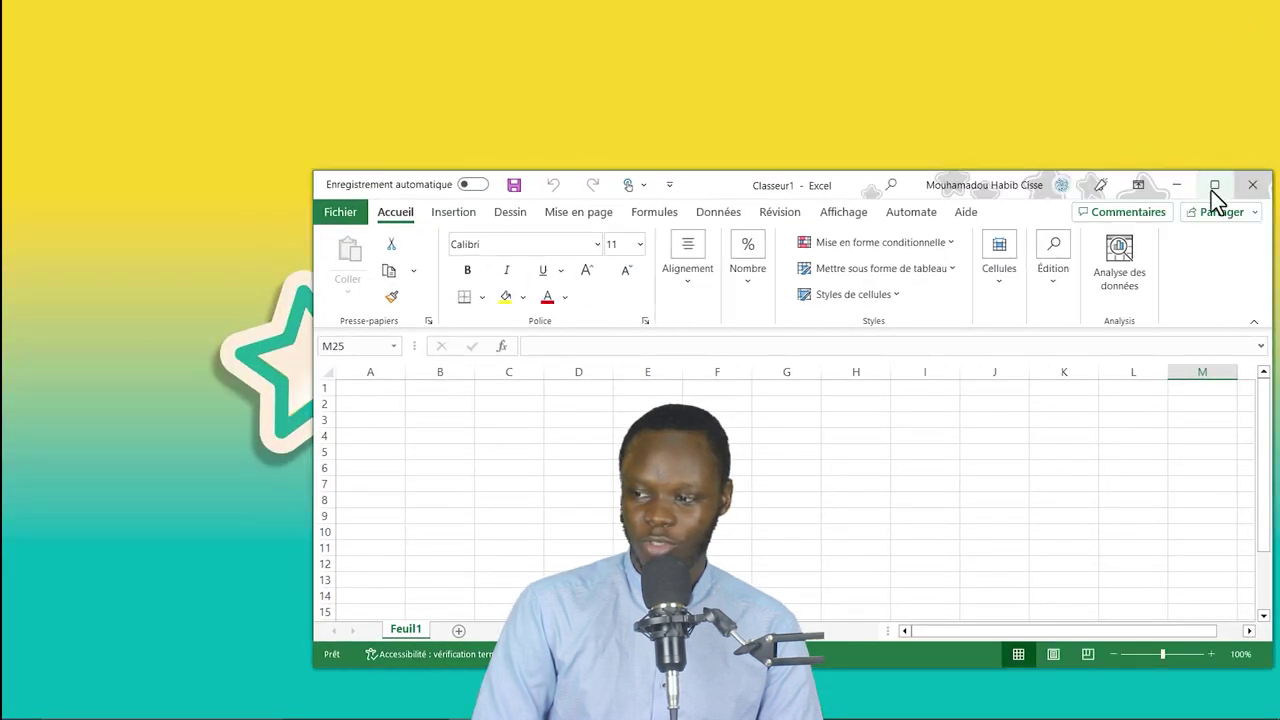
pyautogui.click(1213, 188)
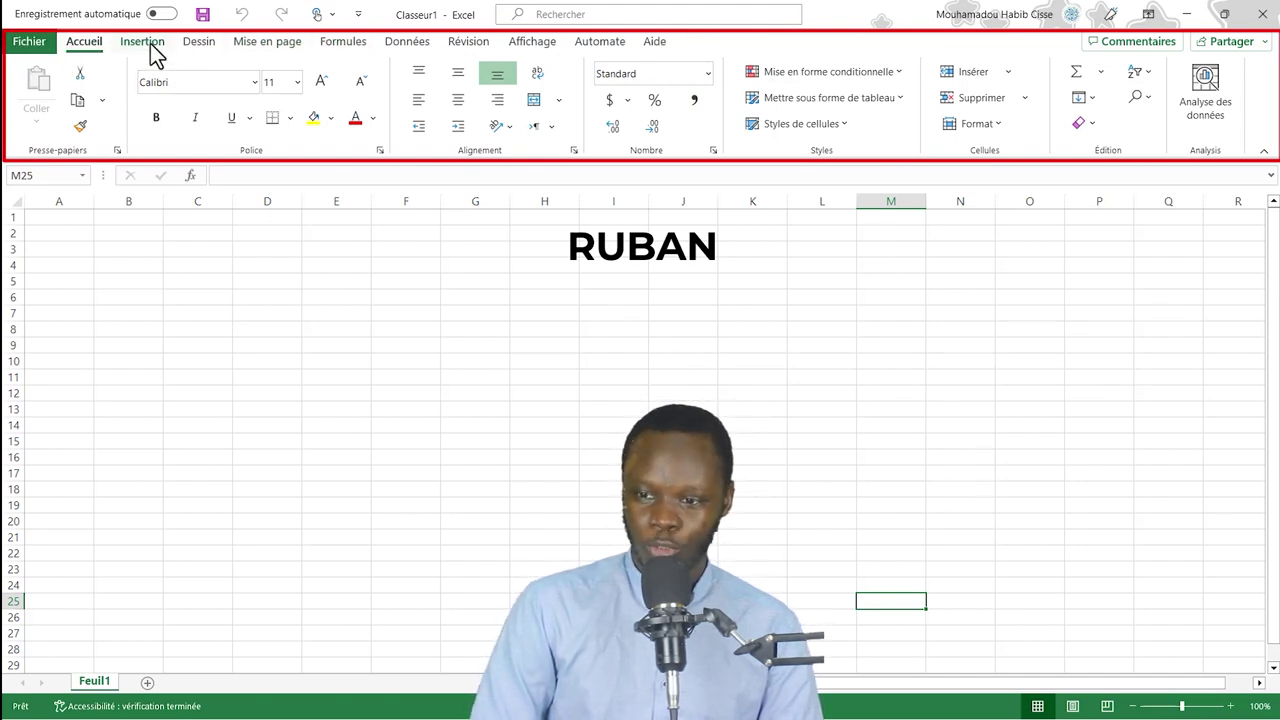
pyautogui.click(198, 43)
pyautogui.click(262, 43)
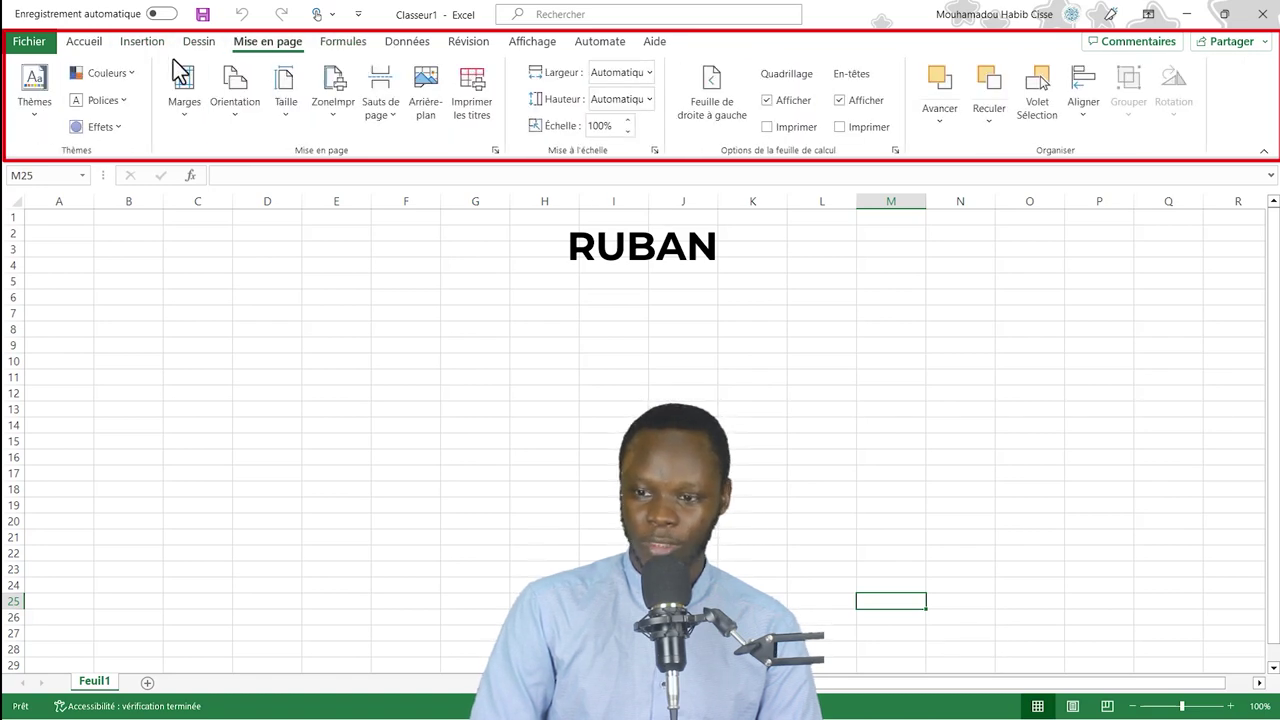
pyautogui.click(92, 44)
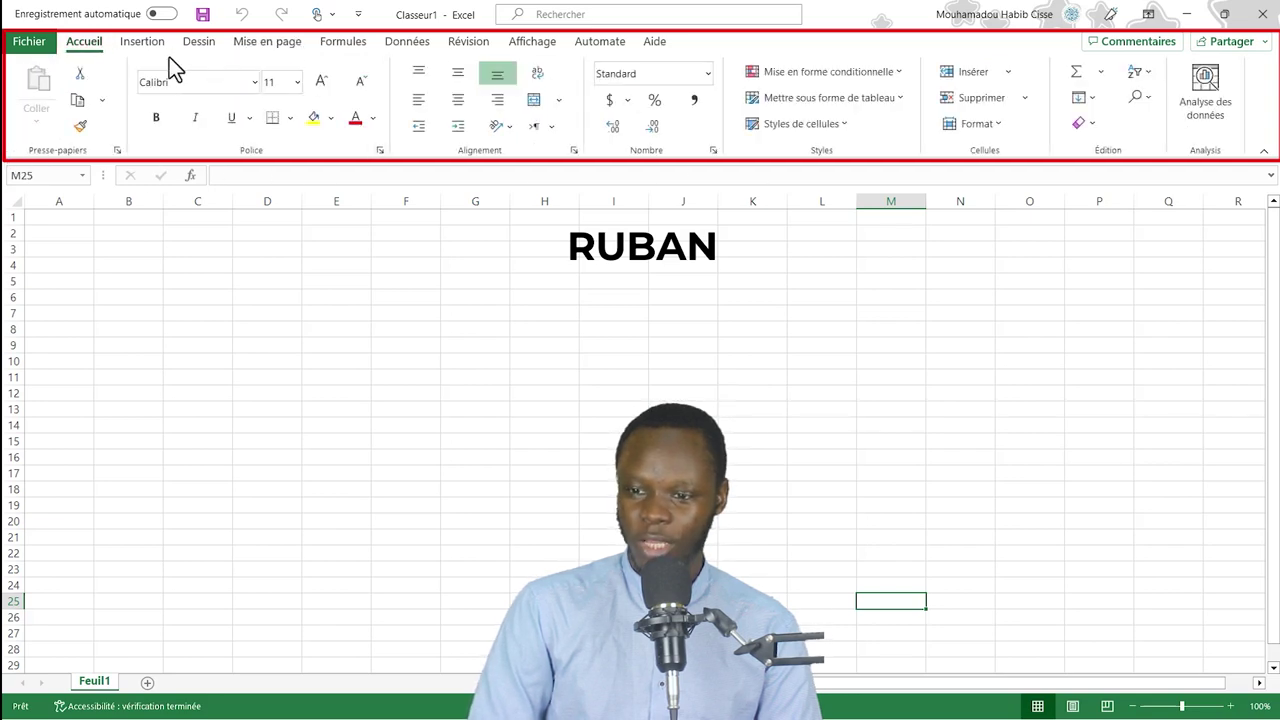
# Step: Collapse and re-expand the ribbon, expand the formula bar to several lines, and pin the ribbon
pyautogui.doubleClick(82, 46)
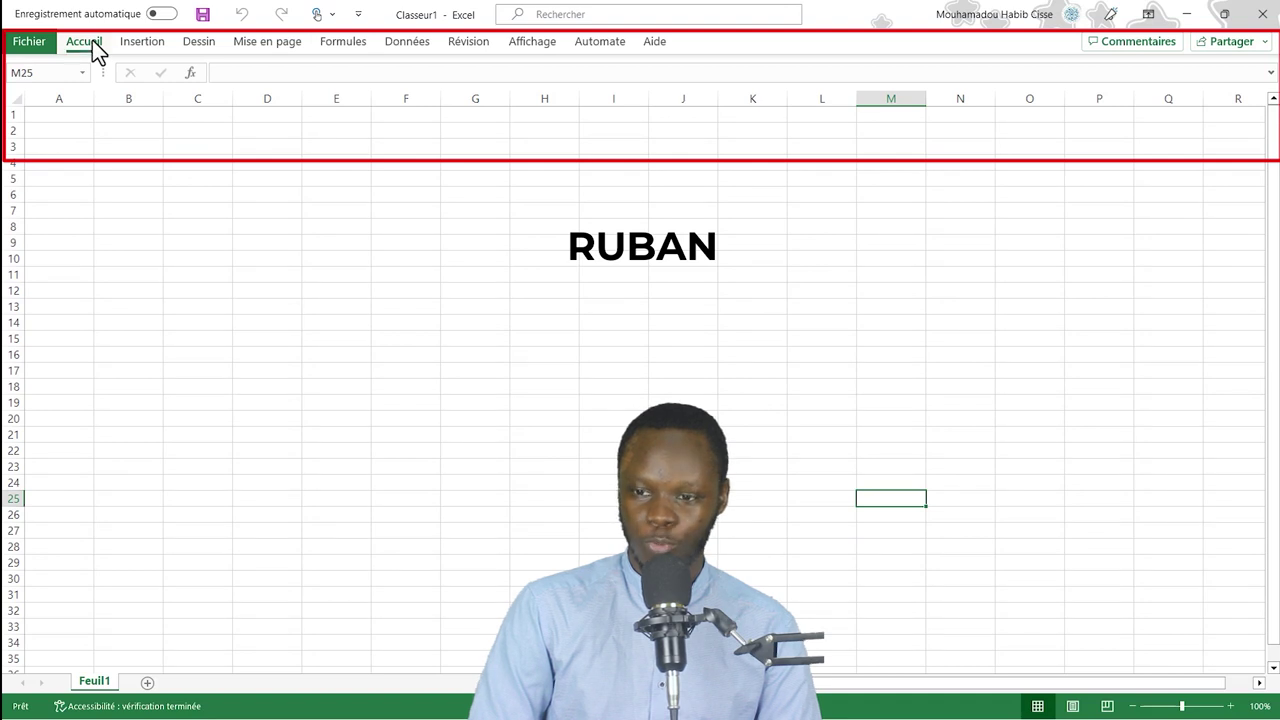
pyautogui.doubleClick(92, 44)
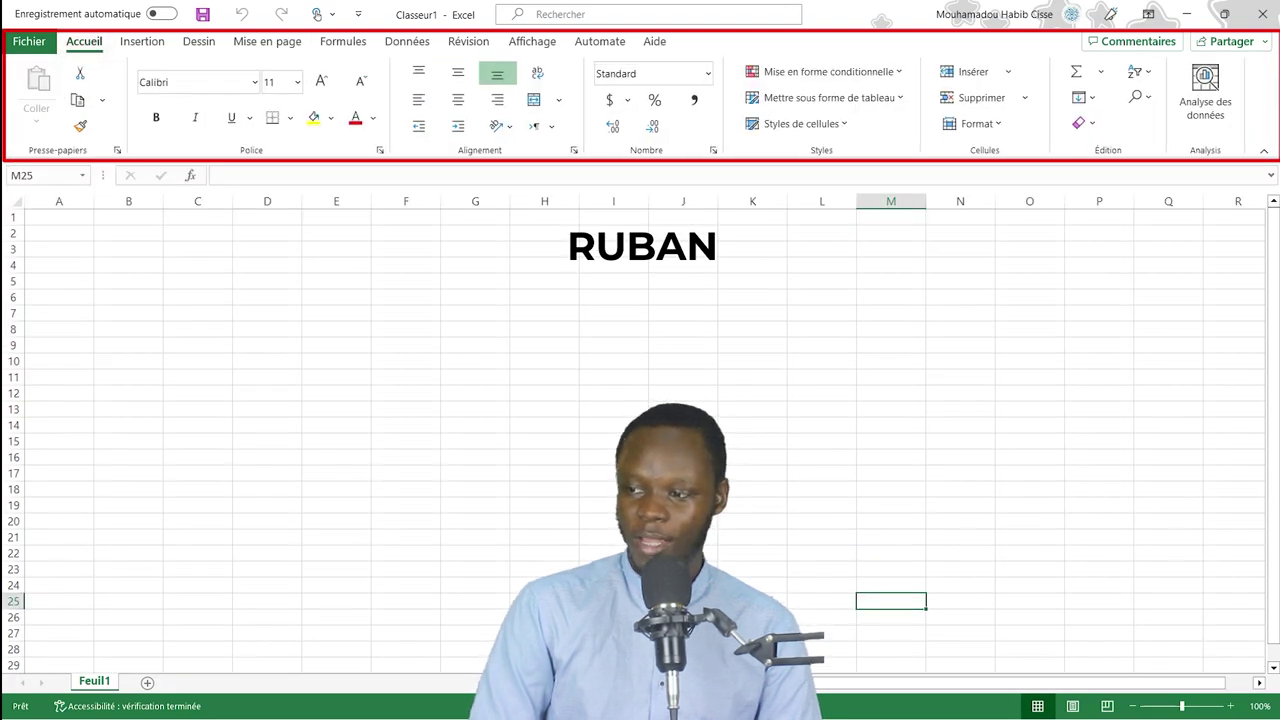
pyautogui.click(1265, 160)
pyautogui.click(1271, 74)
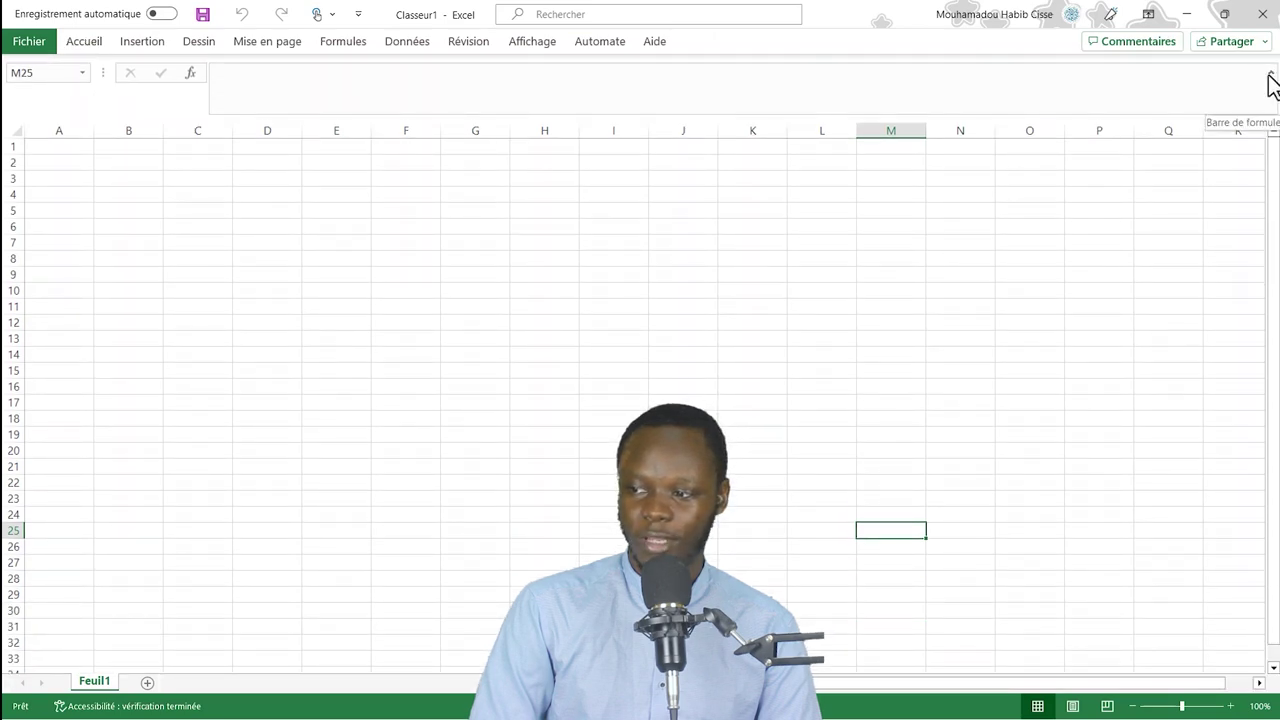
pyautogui.click(616, 46)
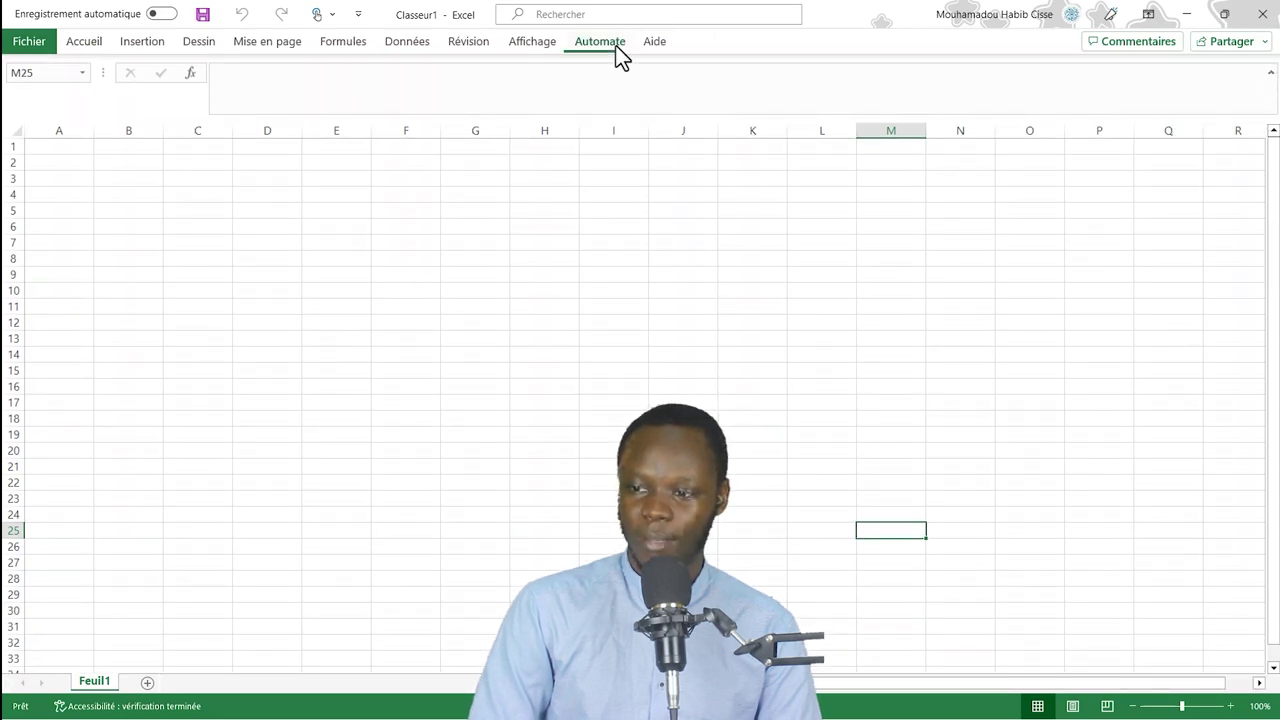
pyautogui.doubleClick(600, 46)
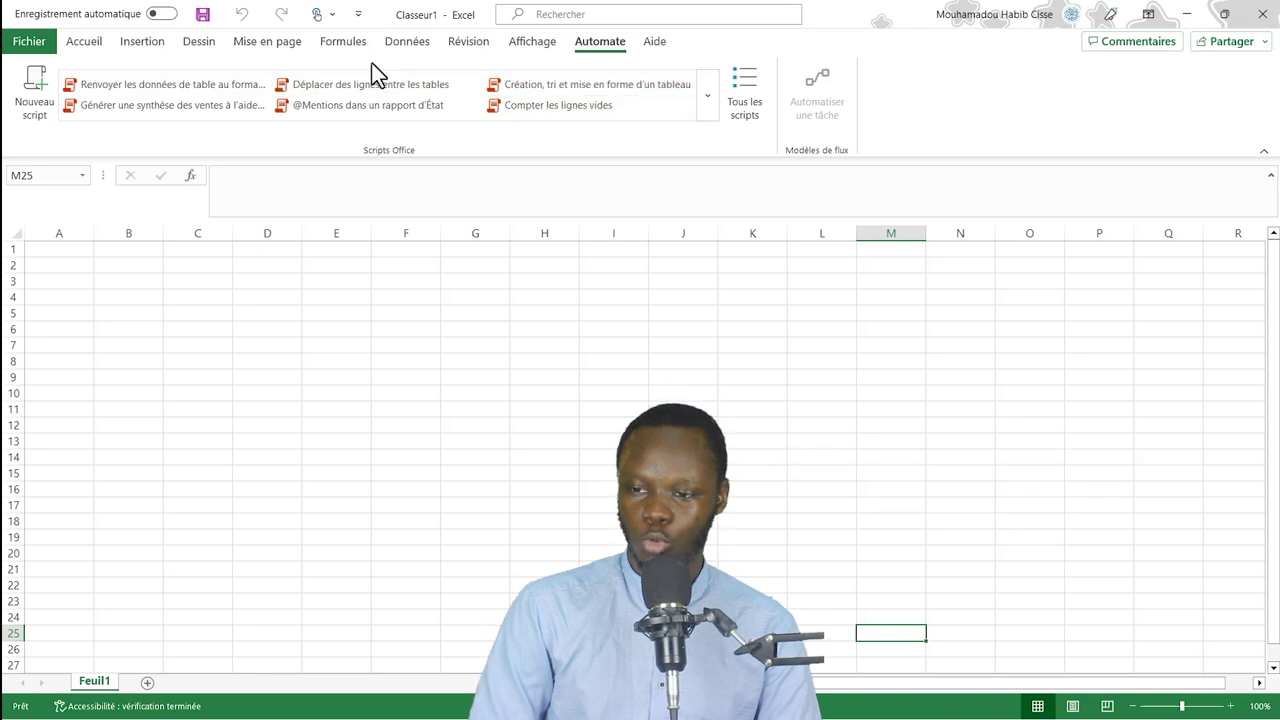
# Step: Cycle through the Home, Insert and Draw tabs, ending on Mise en page
pyautogui.click(86, 42)
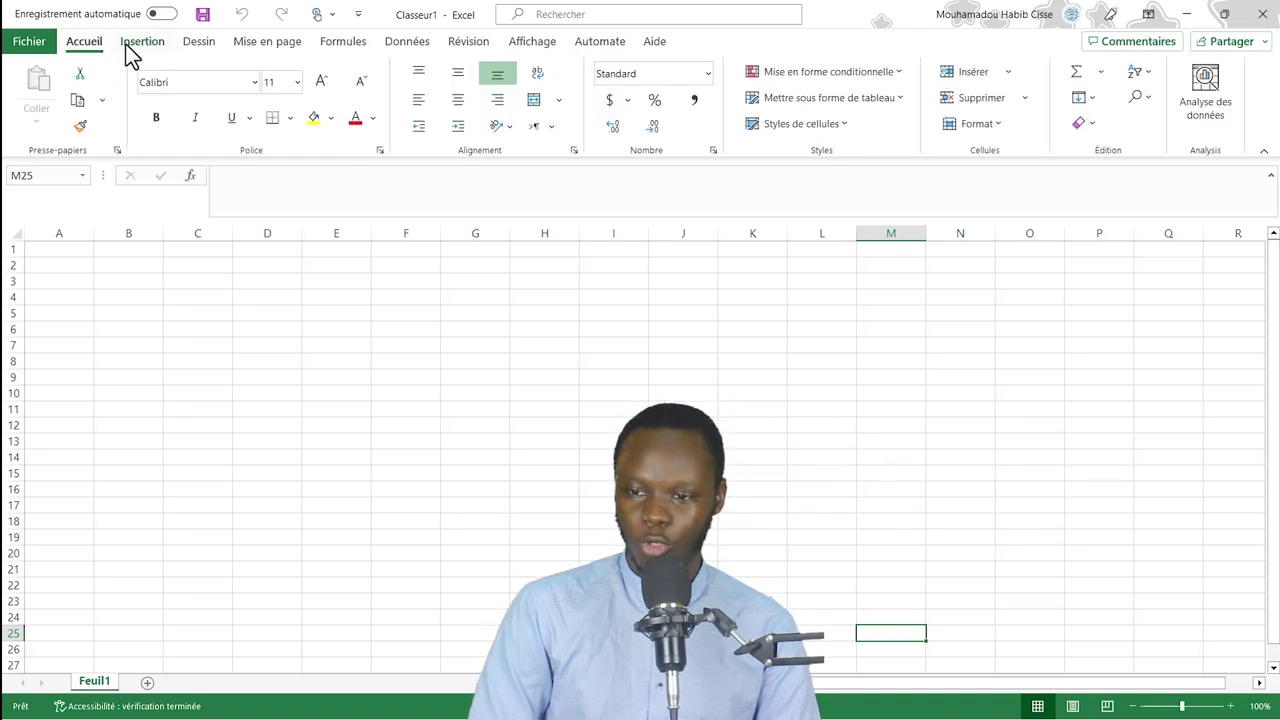
pyautogui.click(126, 44)
pyautogui.click(186, 46)
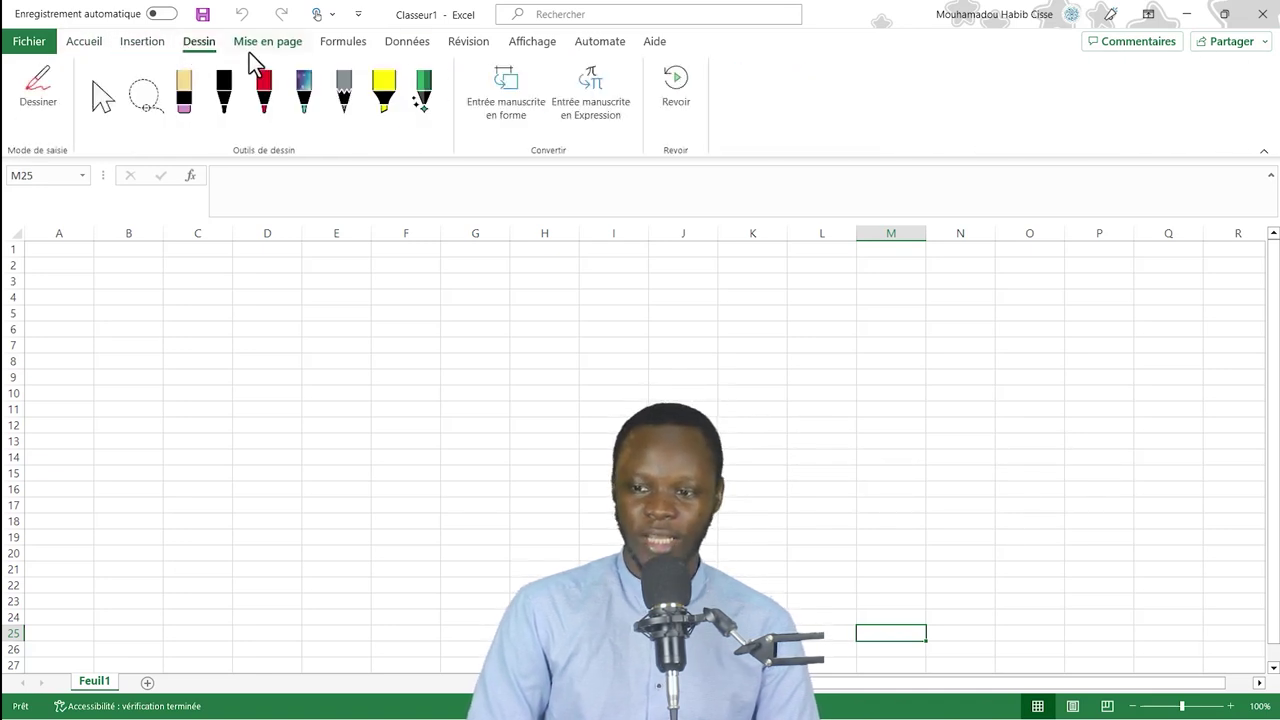
pyautogui.click(260, 44)
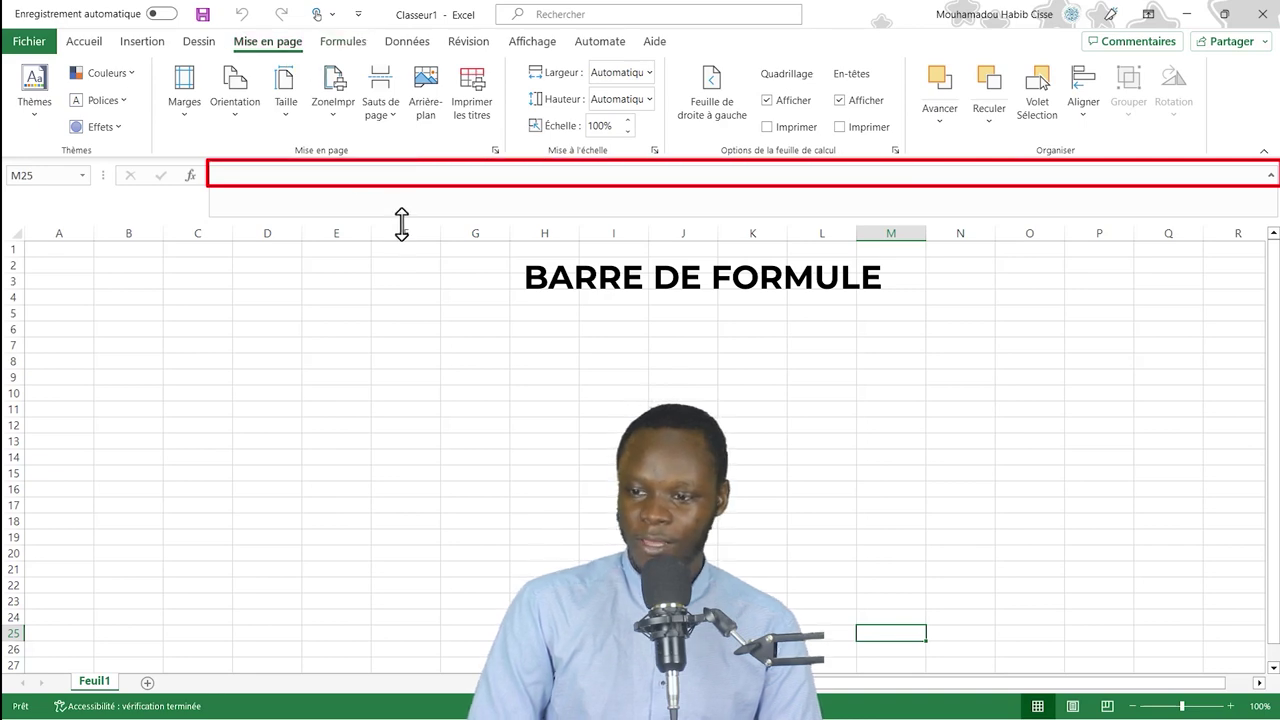
# Step: Drag the formula bar back to one line, then select cell E2 and edit it in the formula bar
pyautogui.moveTo(401, 218); pyautogui.dragTo(407, 184)
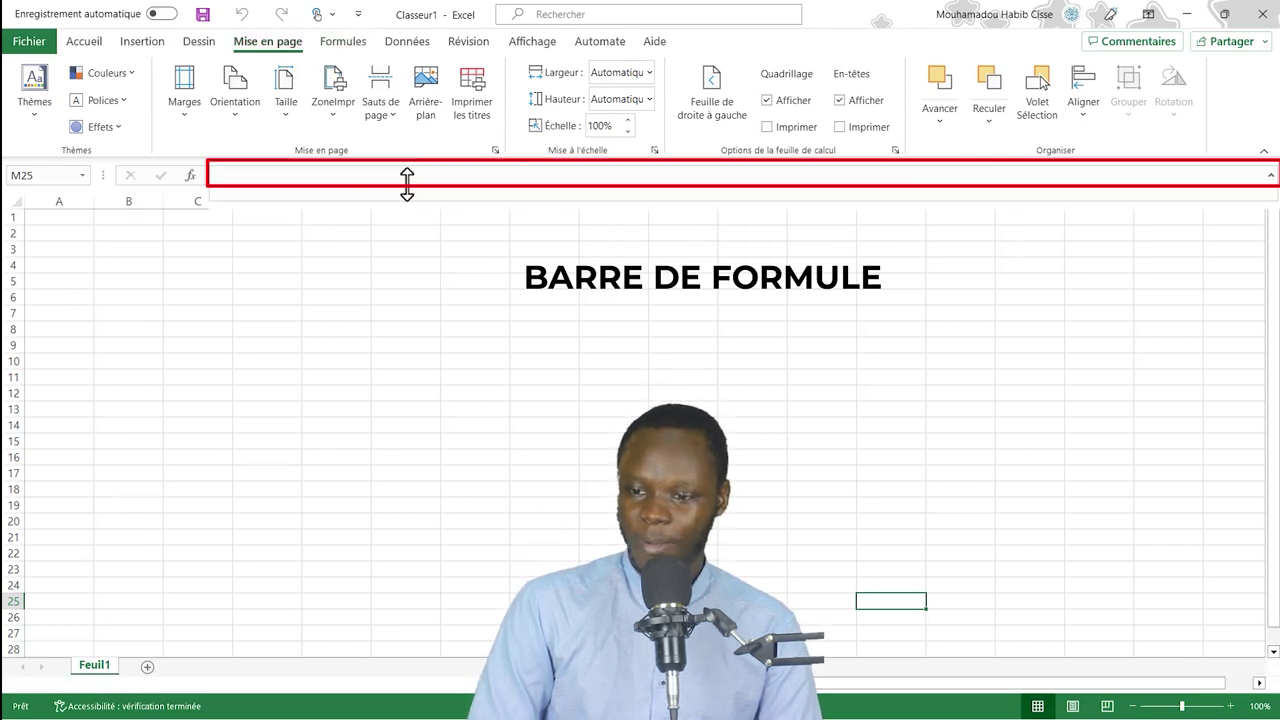
pyautogui.click(285, 175)
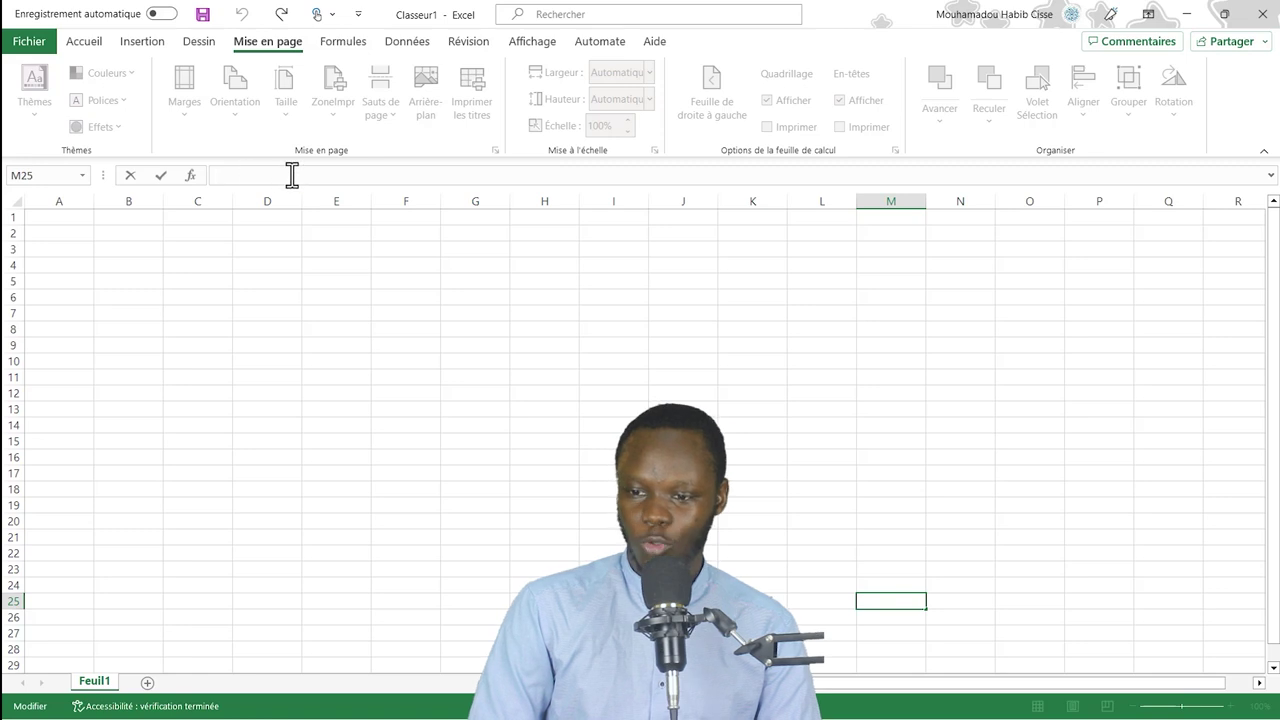
pyautogui.click(322, 228)
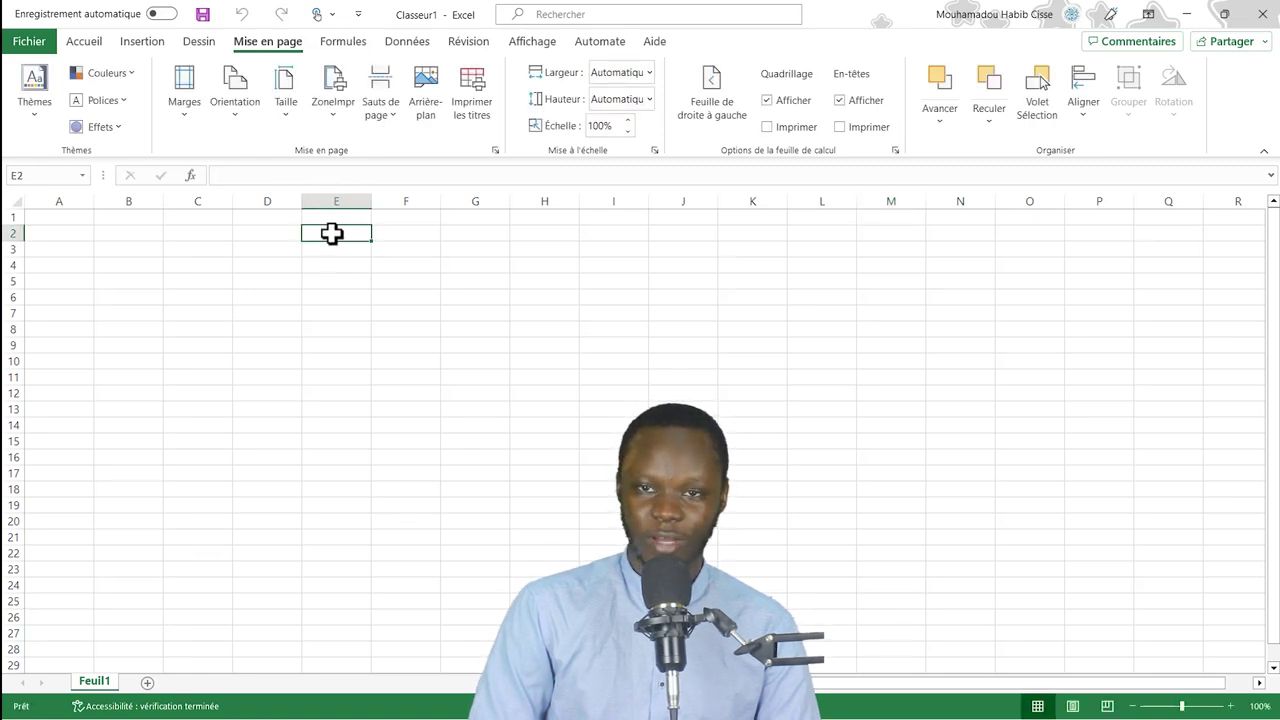
pyautogui.click(341, 176)
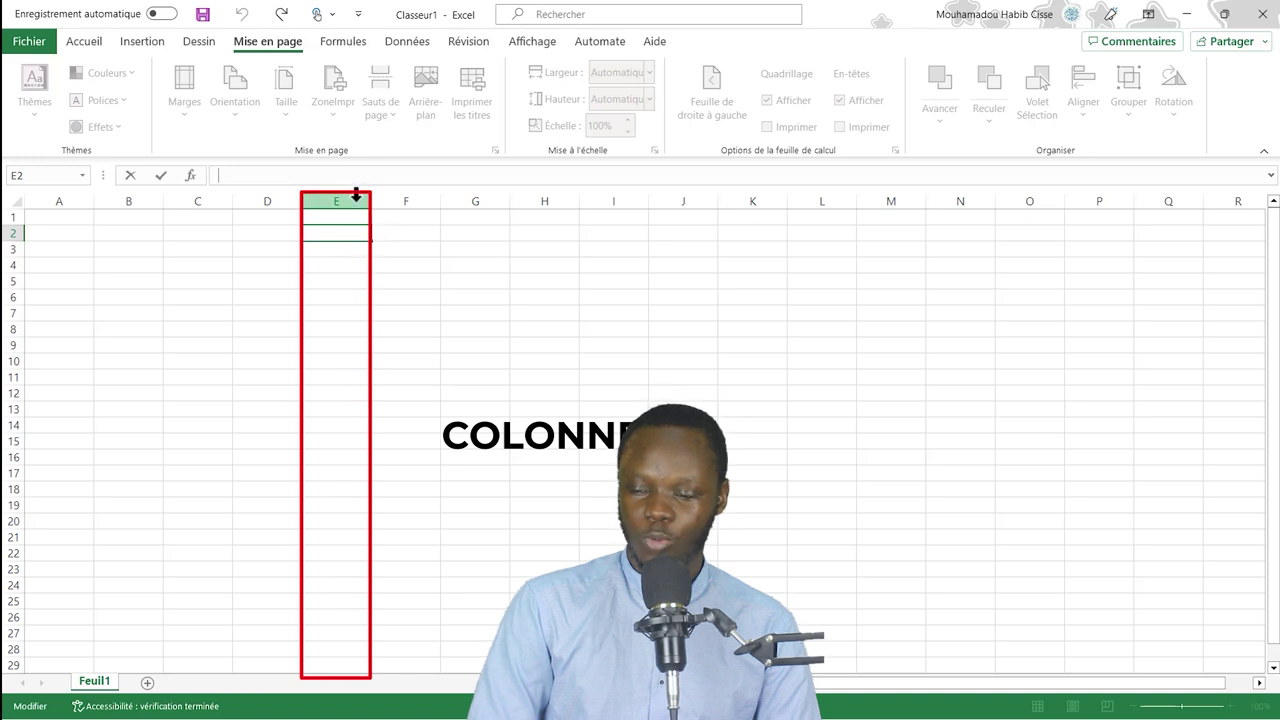
pyautogui.click(356, 196)
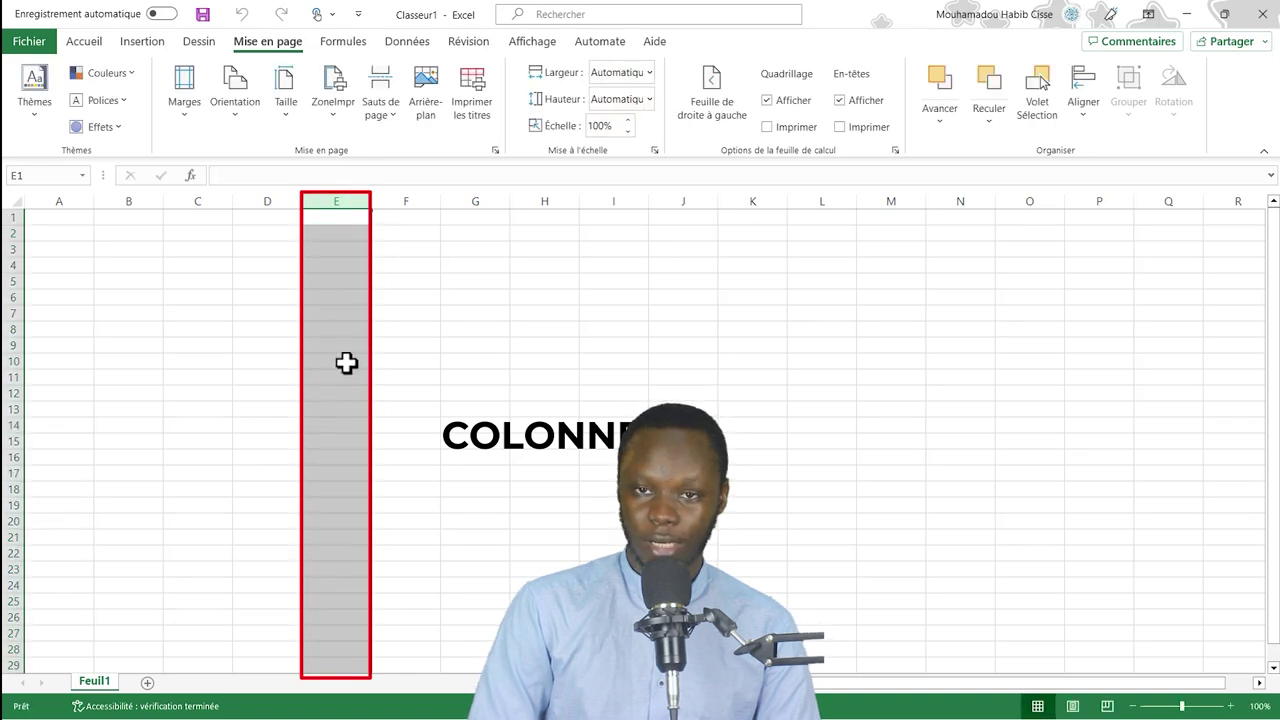
pyautogui.click(350, 262)
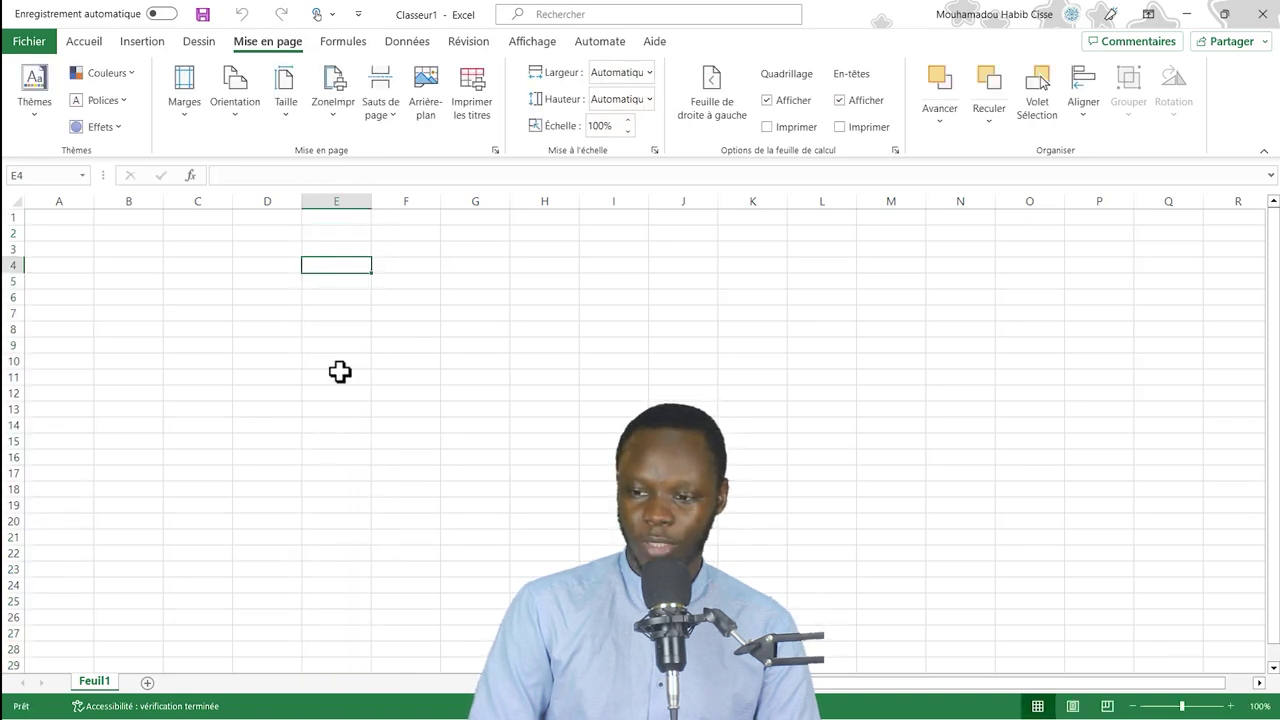
pyautogui.click(10, 233)
pyautogui.click(335, 288)
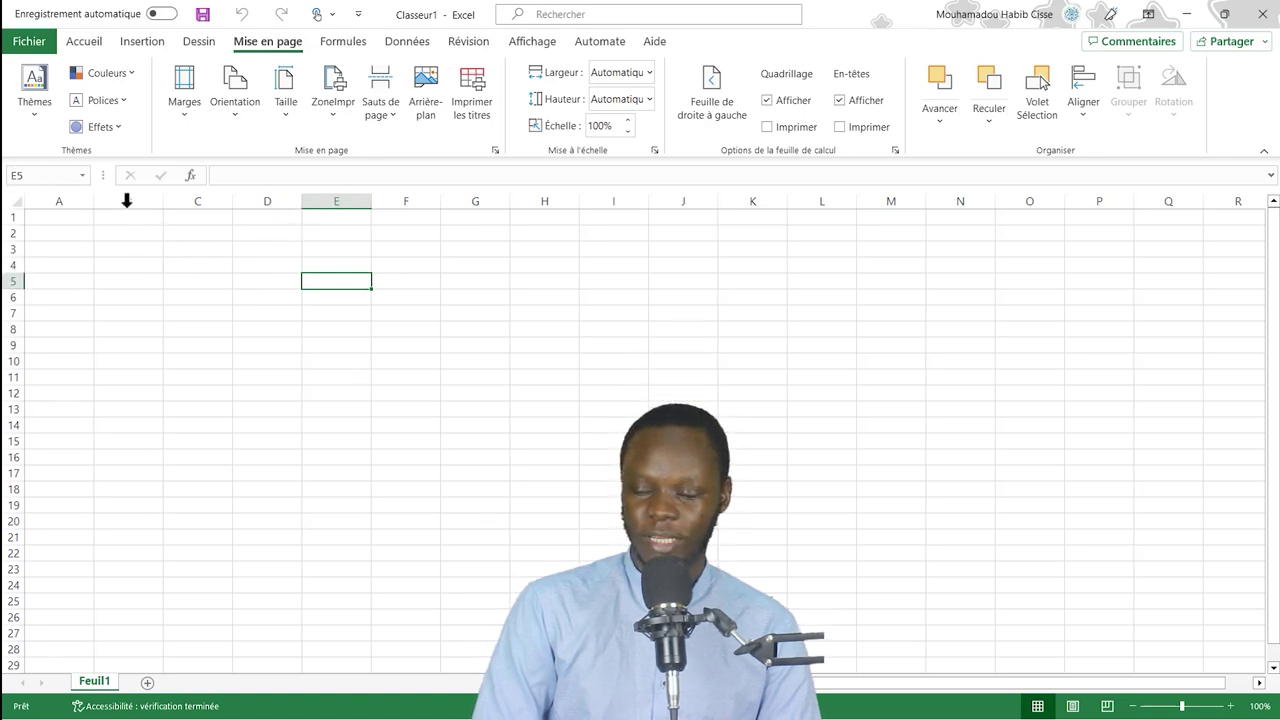
# Step: Select cell I7, then enter M6 in the Name Box to jump to cell M6
pyautogui.click(600, 312)
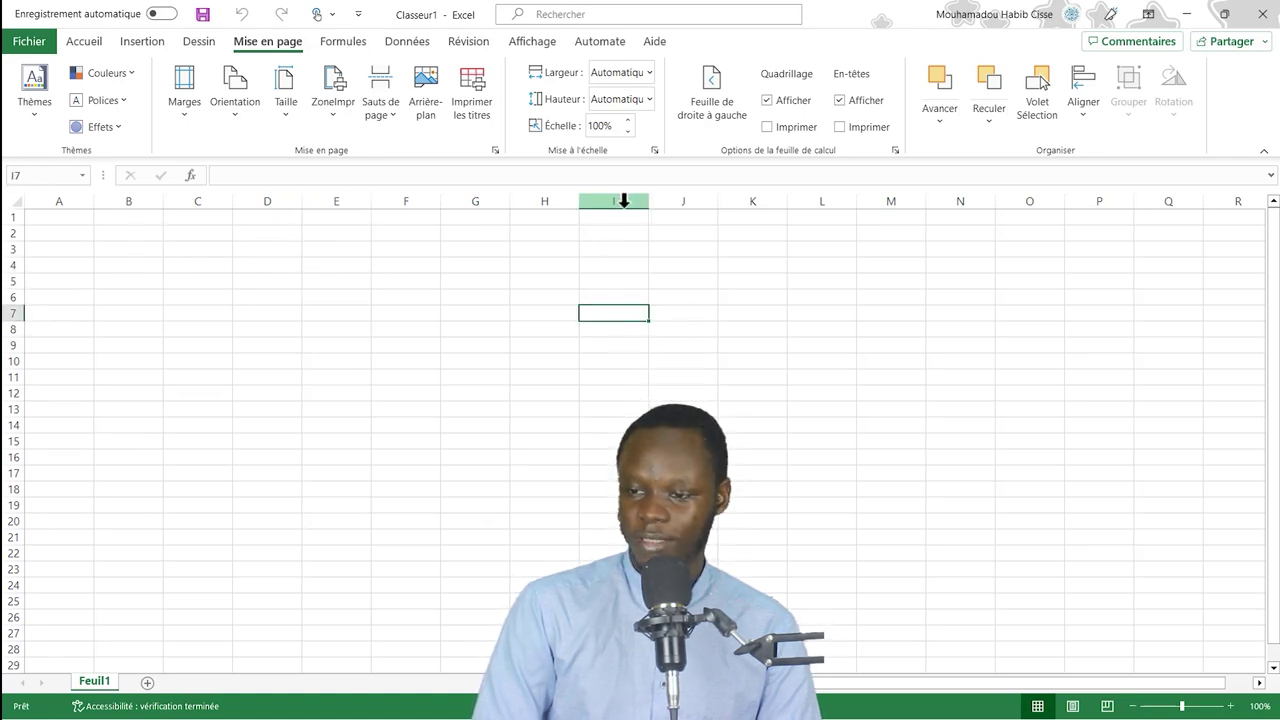
pyautogui.click(34, 174)
pyautogui.press('BackSpace')
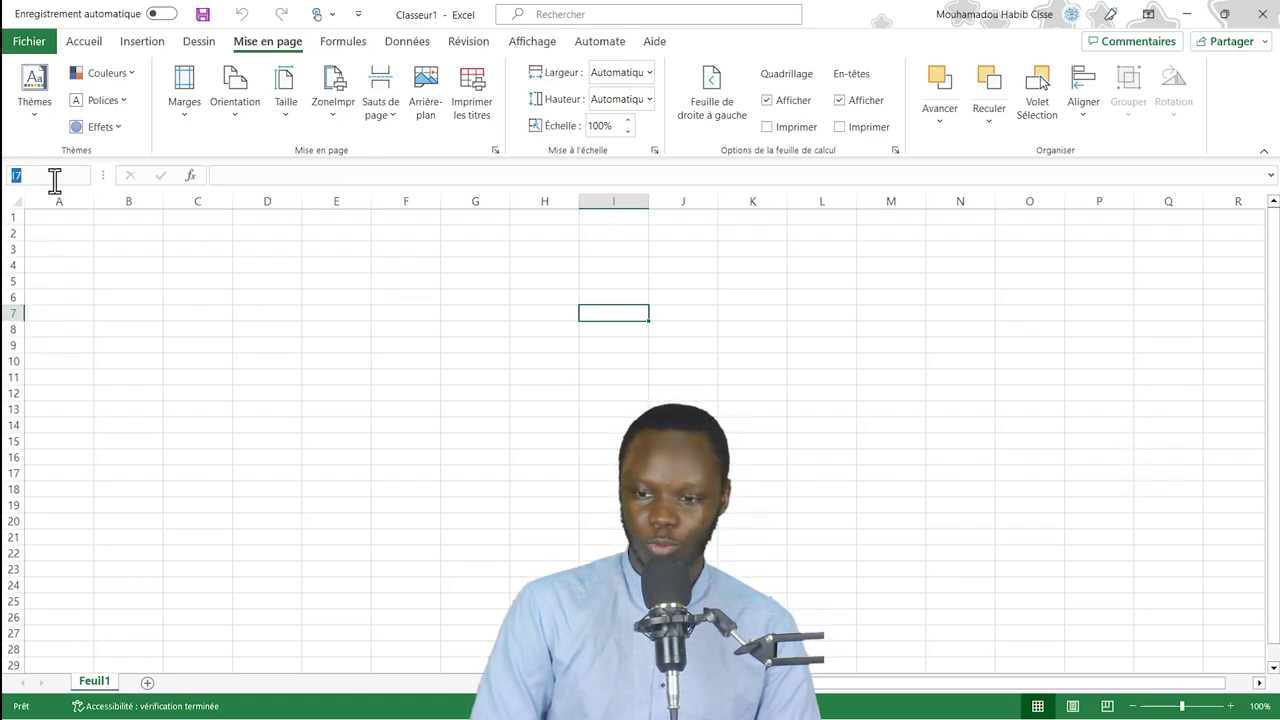
pyautogui.click(46, 177)
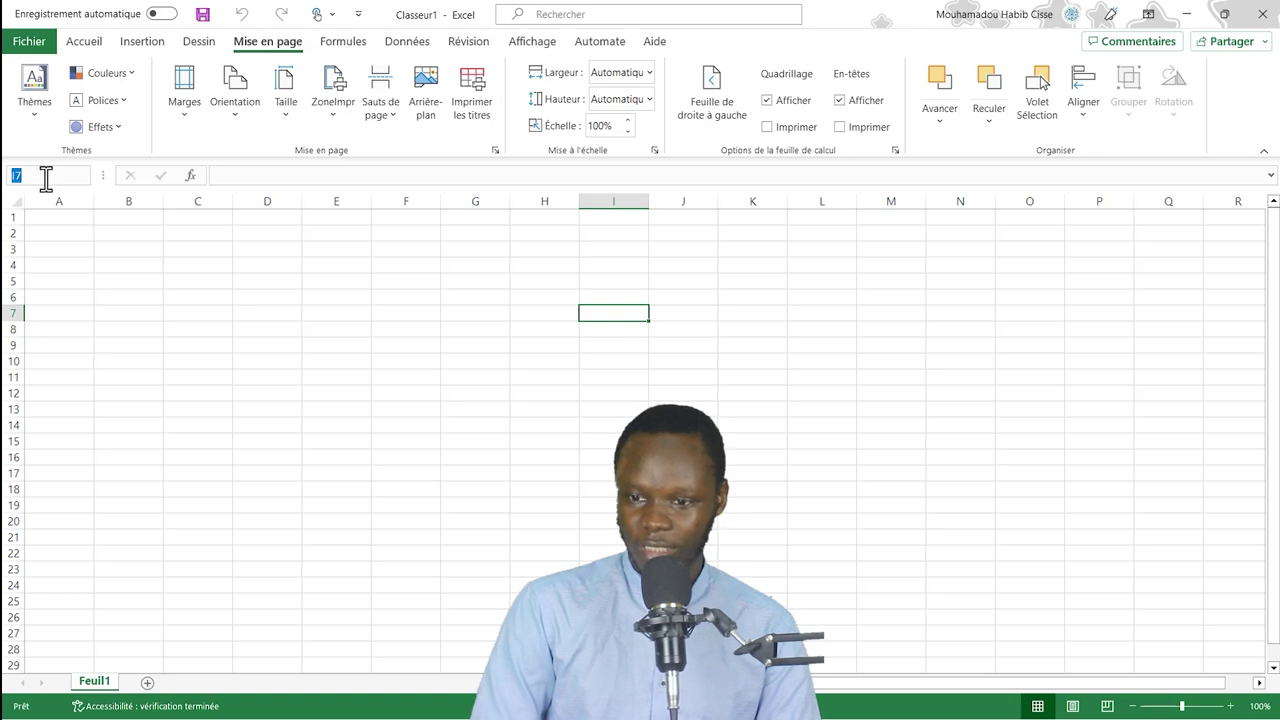
pyautogui.write('M')
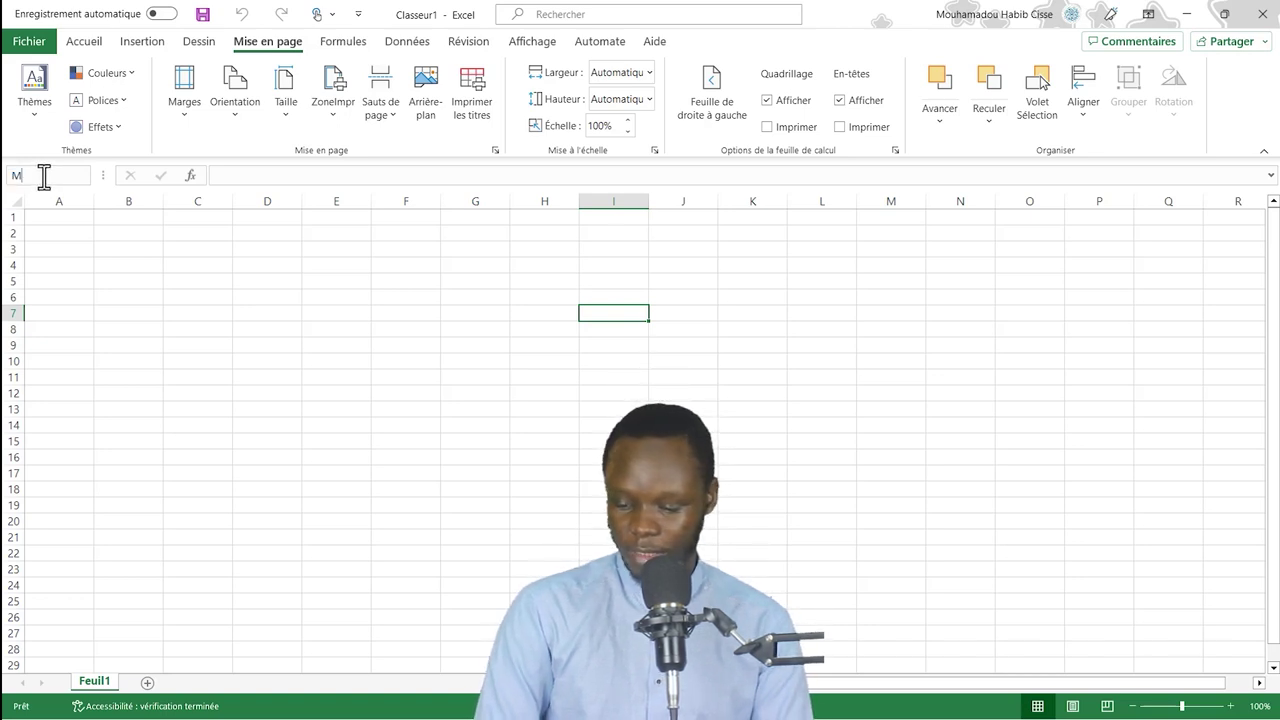
pyautogui.write('6')
pyautogui.press('Return')
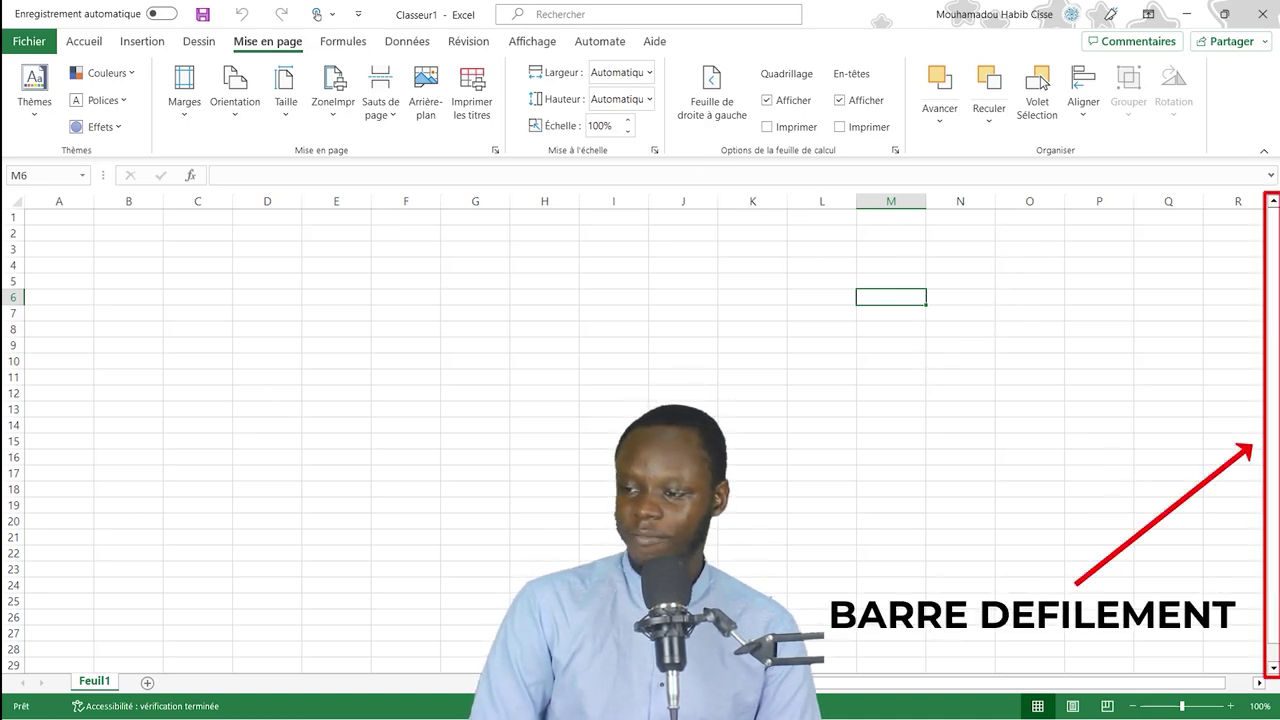
# Step: Scroll the empty sheet down and right with the scrollbars until it starts at row 9, column C
pyautogui.moveTo(1276, 240); pyautogui.dragTo(1276, 320)
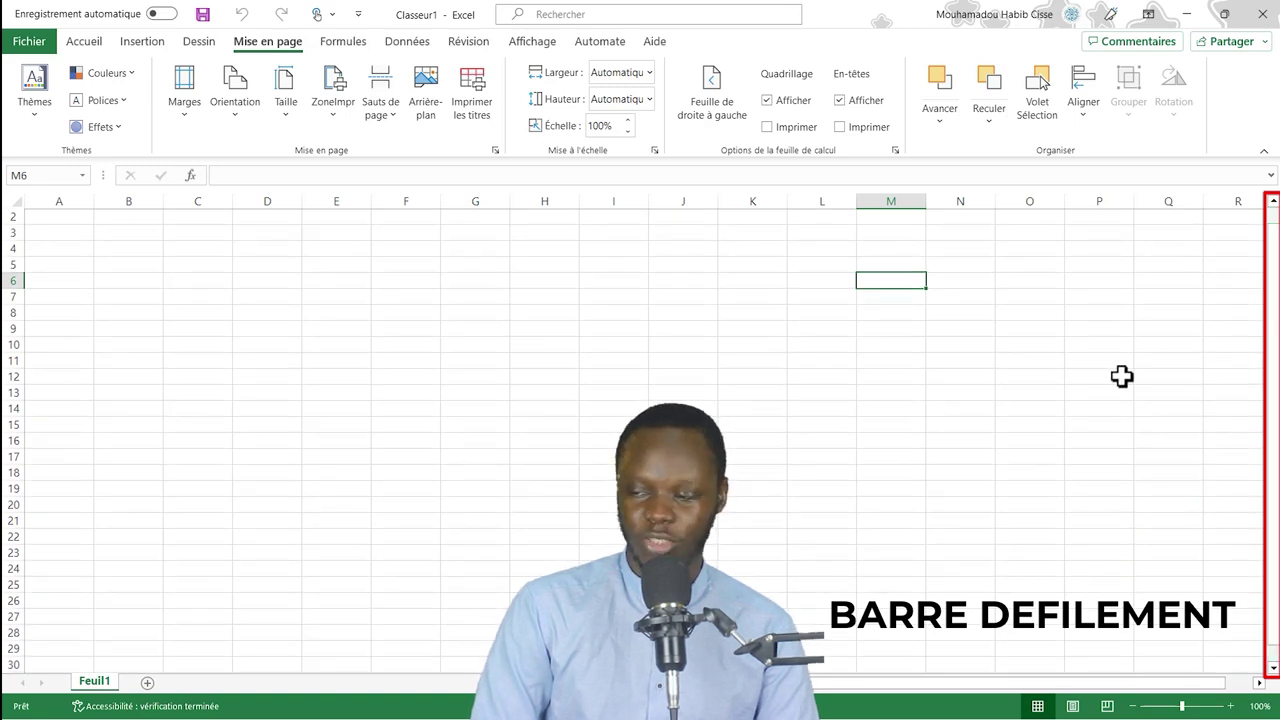
pyautogui.scroll(-2, 1120, 377)
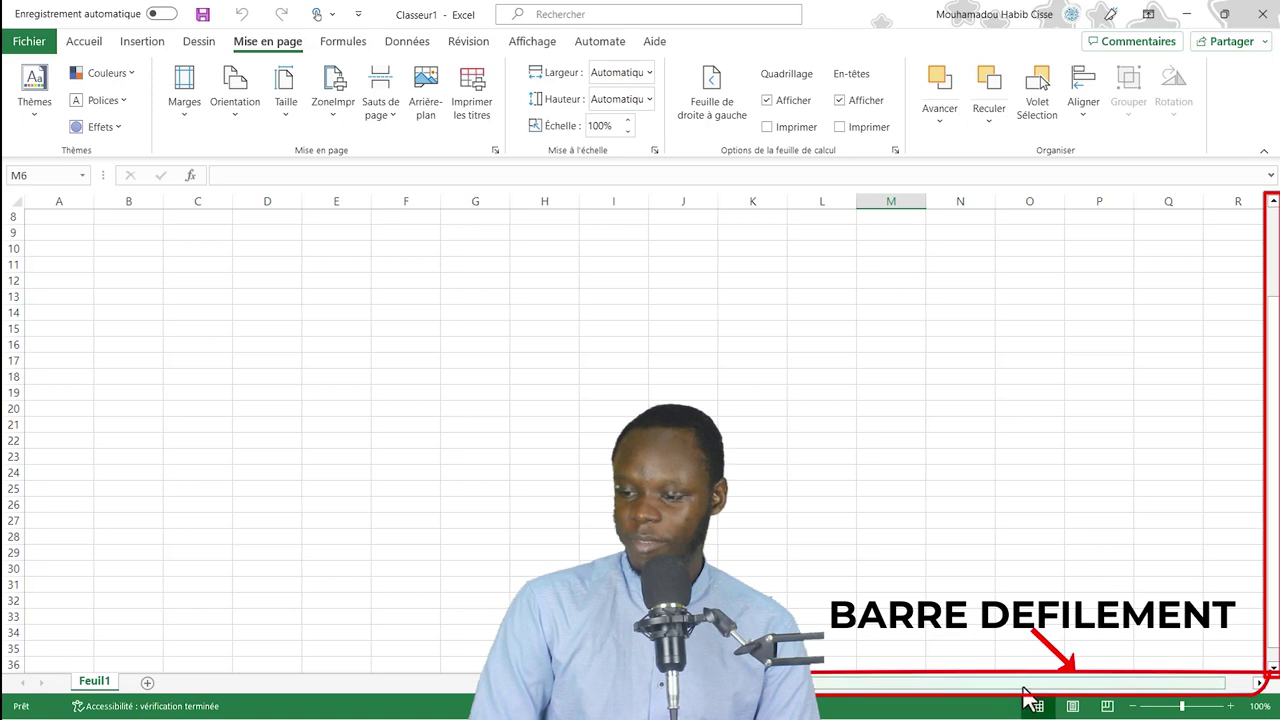
pyautogui.moveTo(975, 685)
pyautogui.mouseDown()
pyautogui.moveTo(1070, 680)
pyautogui.moveTo(990, 680)
pyautogui.mouseUp()
pyautogui.moveTo(1274, 280); pyautogui.dragTo(1274, 295)
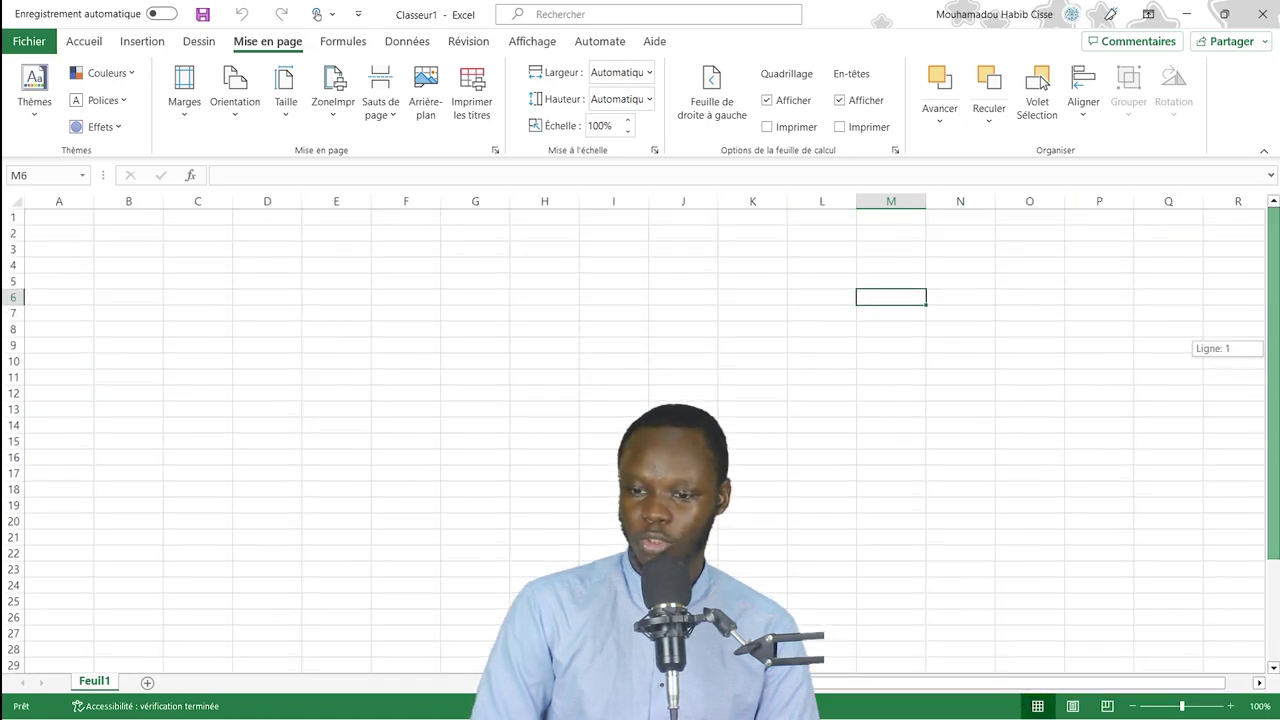
pyautogui.moveTo(1120, 684)
pyautogui.mouseDown()
pyautogui.moveTo(1100, 682)
pyautogui.moveTo(1158, 684)
pyautogui.mouseUp()
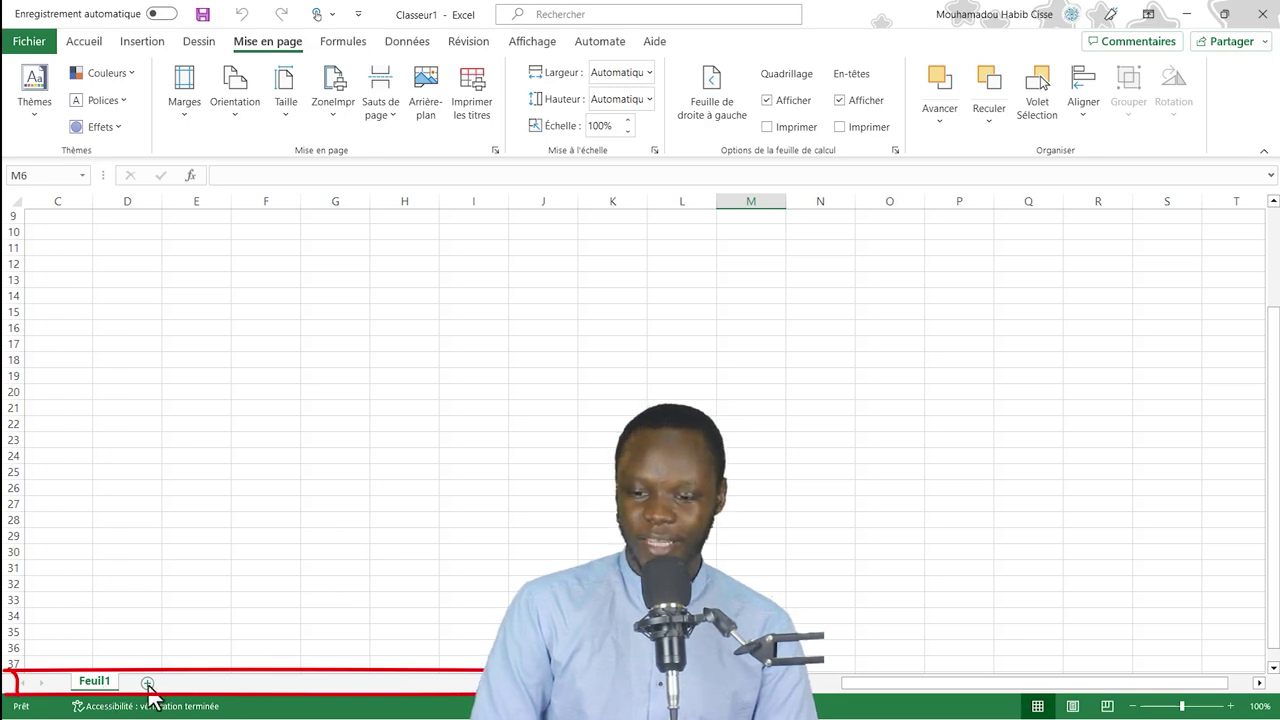
# Step: Add three new sheets and rename the Feuil3 tab to 'sdde'
pyautogui.click(148, 685)
pyautogui.click(190, 685)
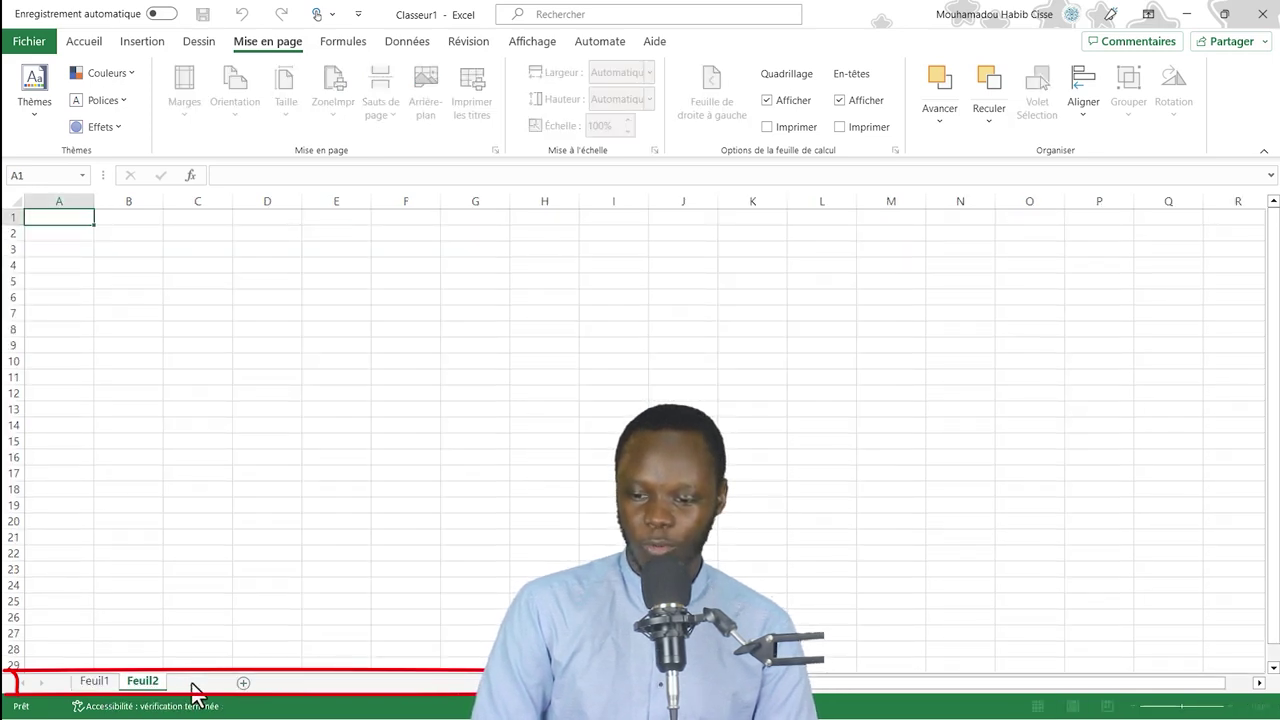
pyautogui.click(243, 684)
pyautogui.doubleClick(190, 681)
pyautogui.write('sd')
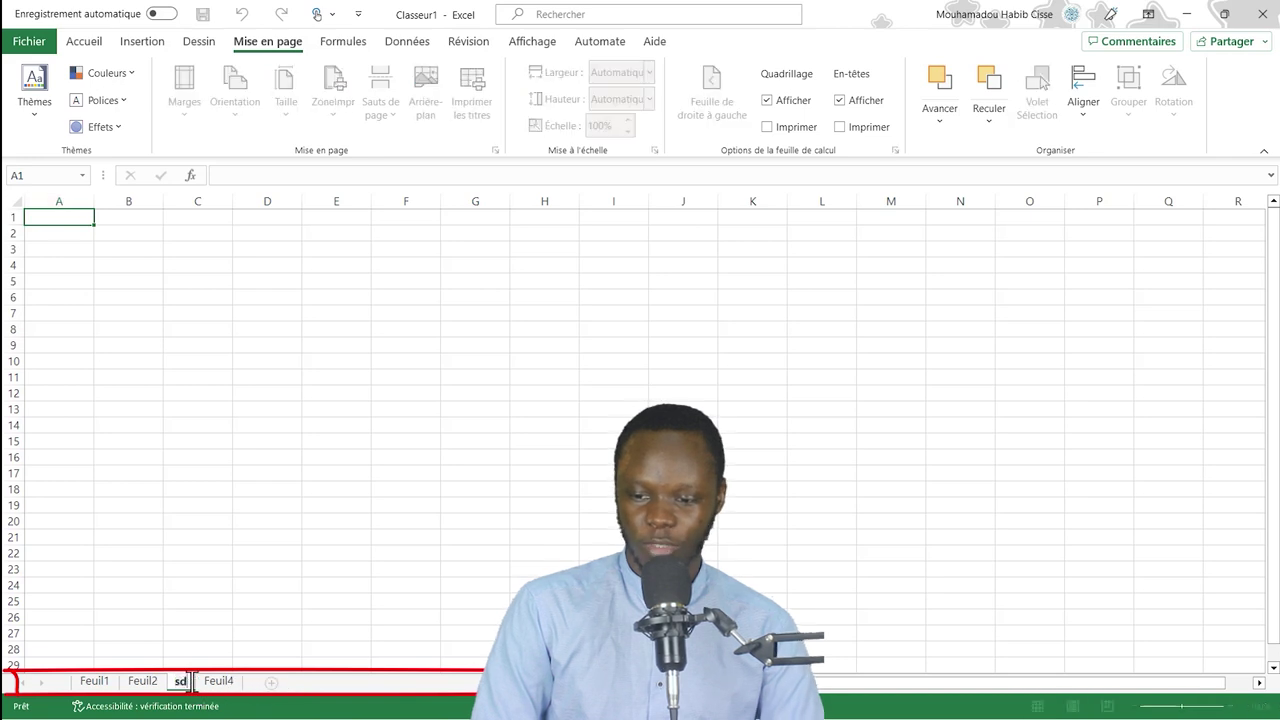
pyautogui.write('de')
pyautogui.press('Return')
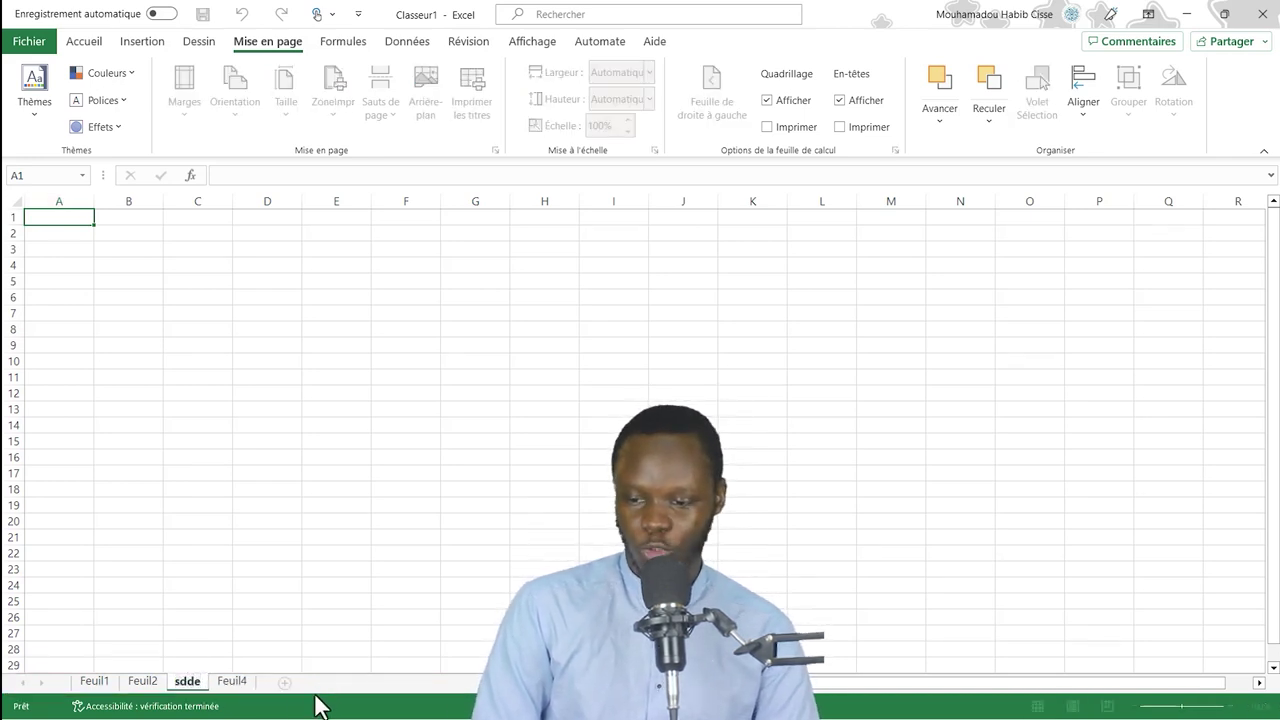
# Step: Select a cell block from C9 on Feuil1, then enter 'asfdfhgftgh' in cell C10 of Feuil4
pyautogui.click(100, 681)
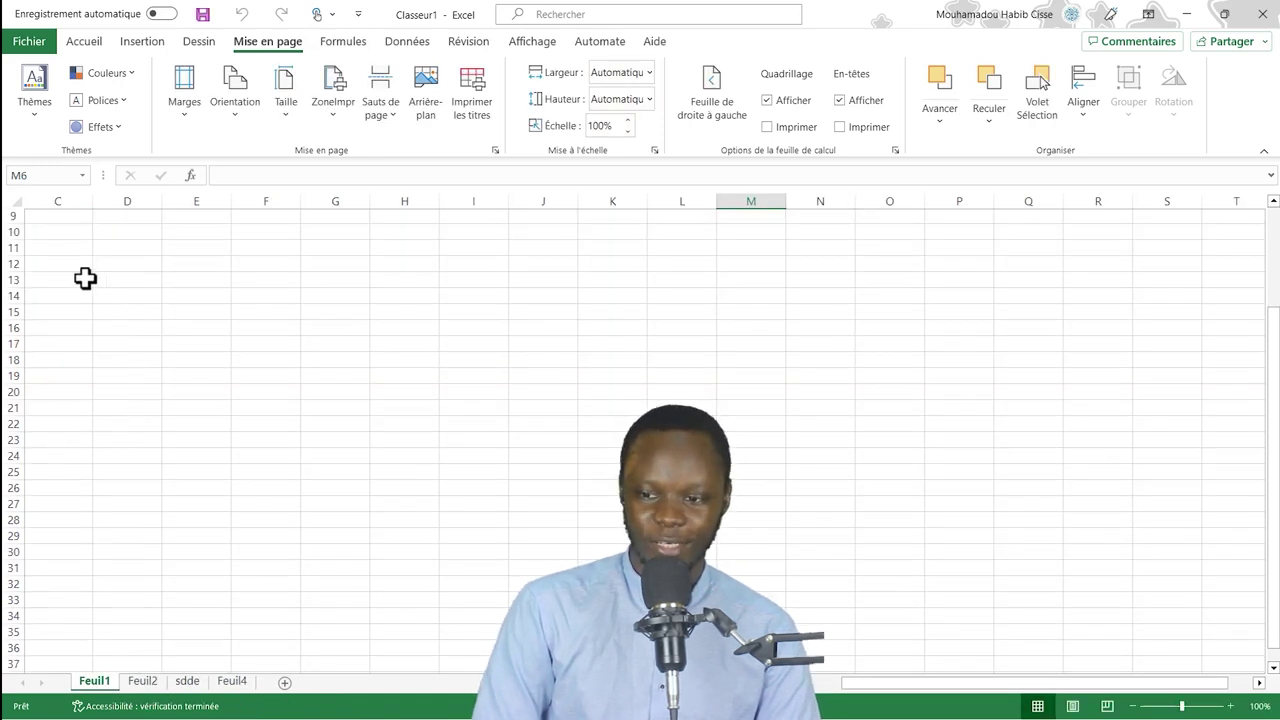
pyautogui.moveTo(60, 217); pyautogui.dragTo(550, 462)
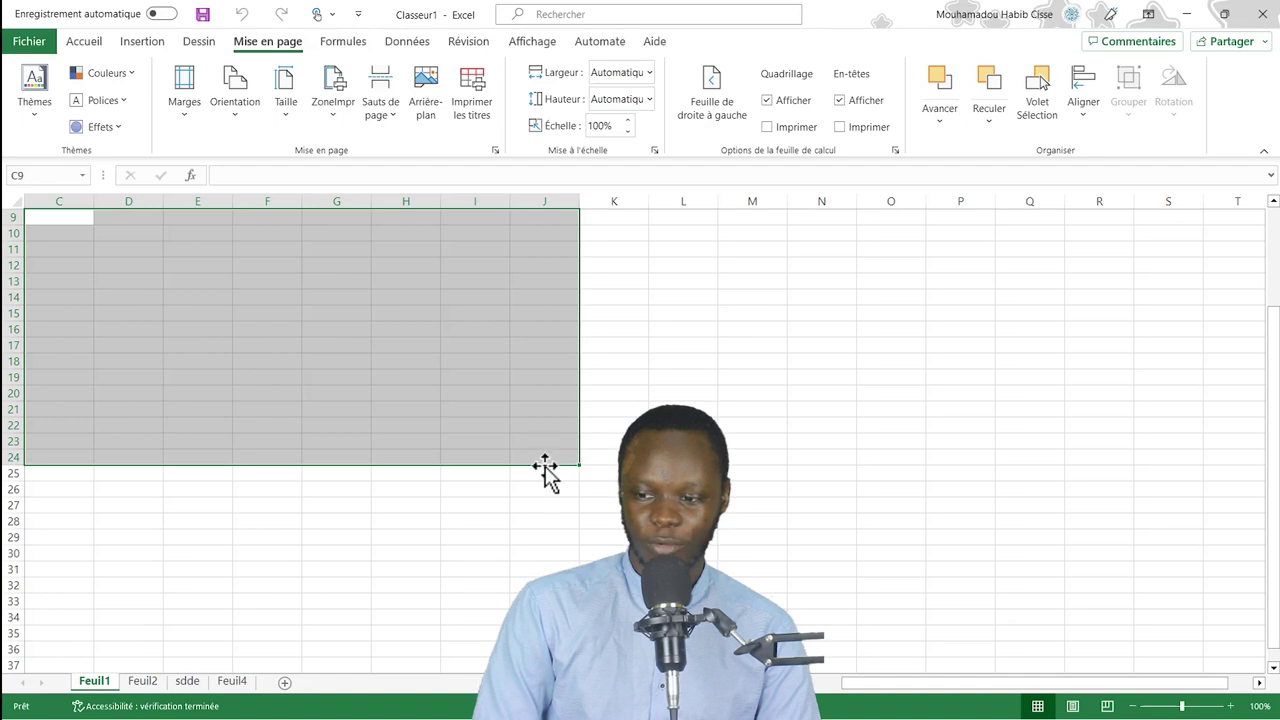
pyautogui.click(228, 682)
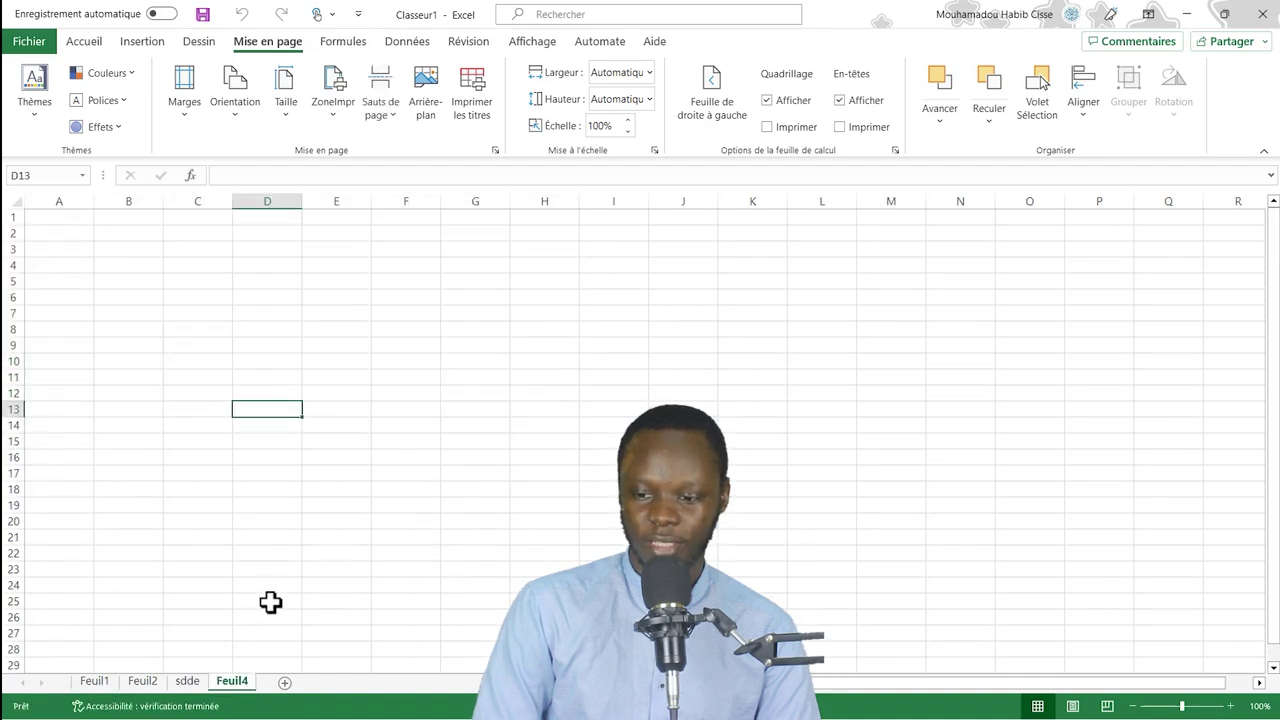
pyautogui.click(222, 358)
pyautogui.write('asfdfhgftgh')
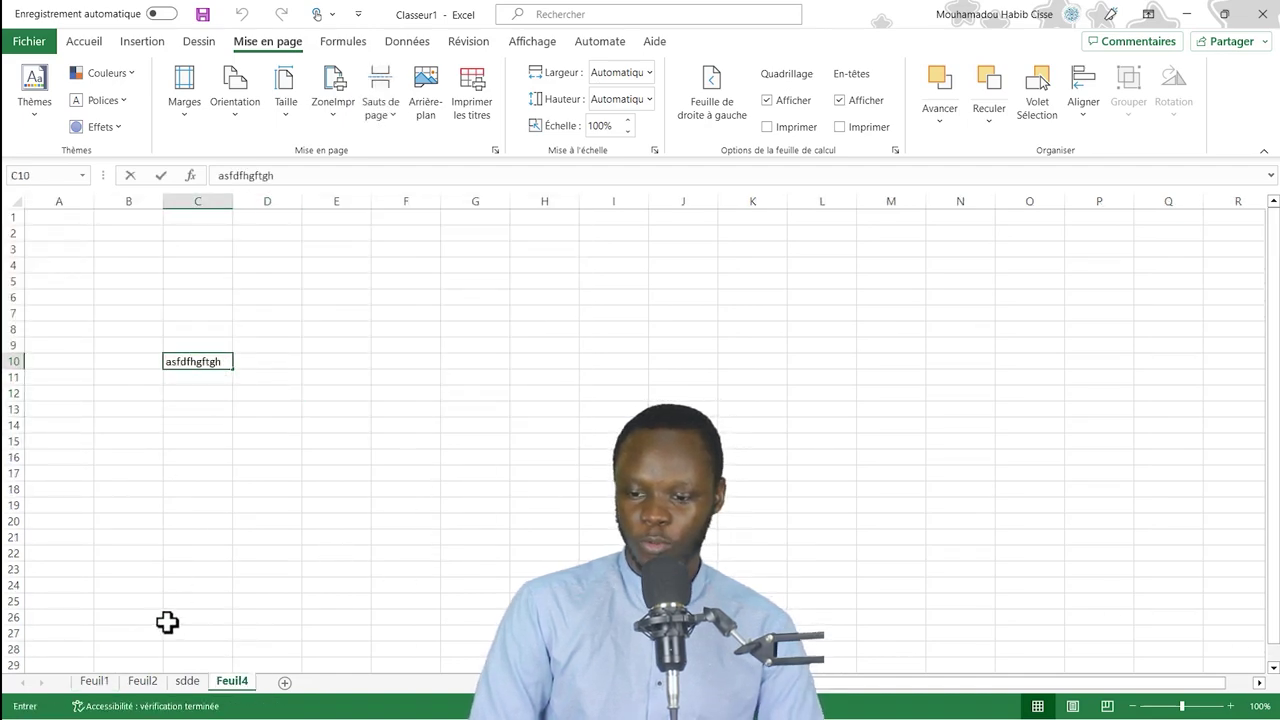
pyautogui.click(143, 684)
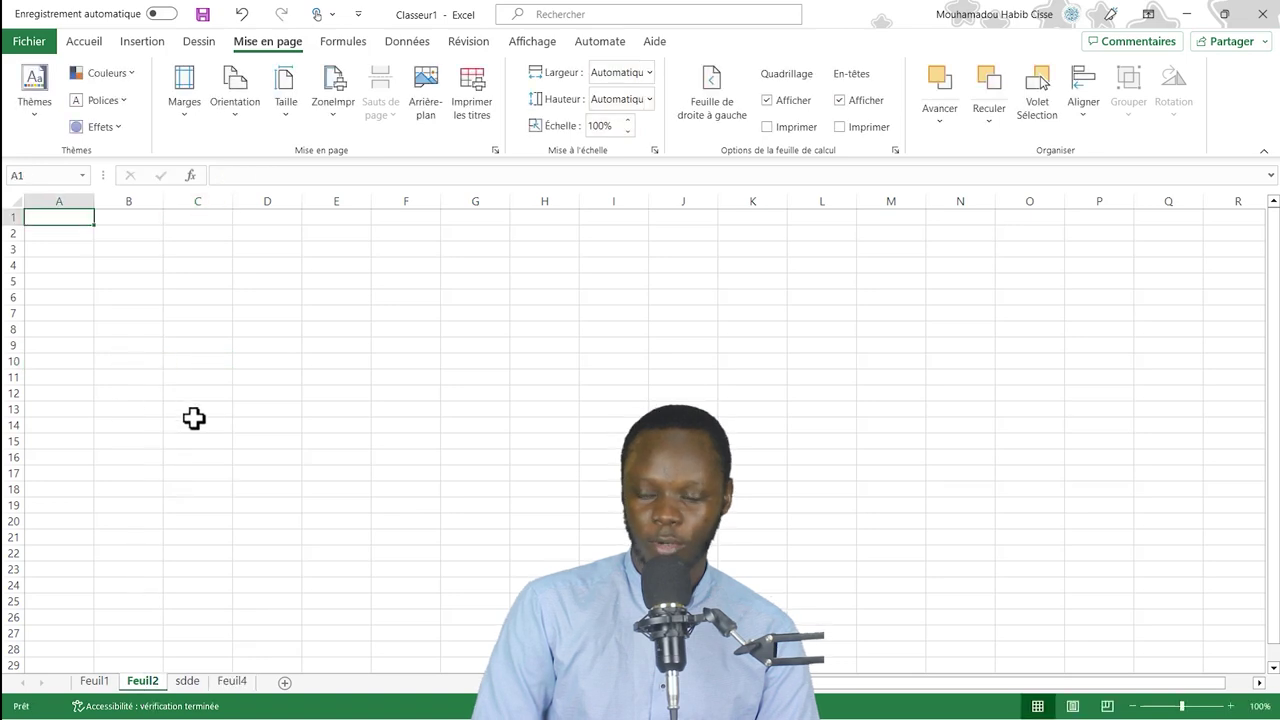
pyautogui.click(236, 685)
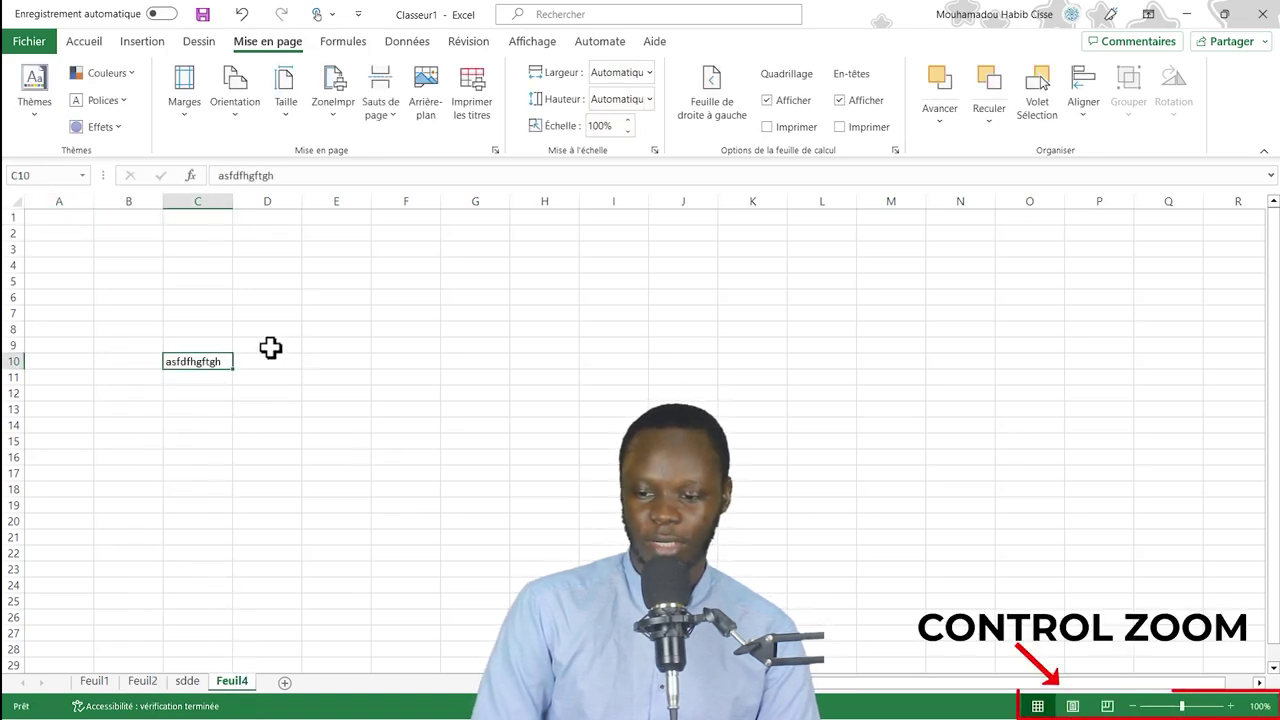
pyautogui.click(376, 399)
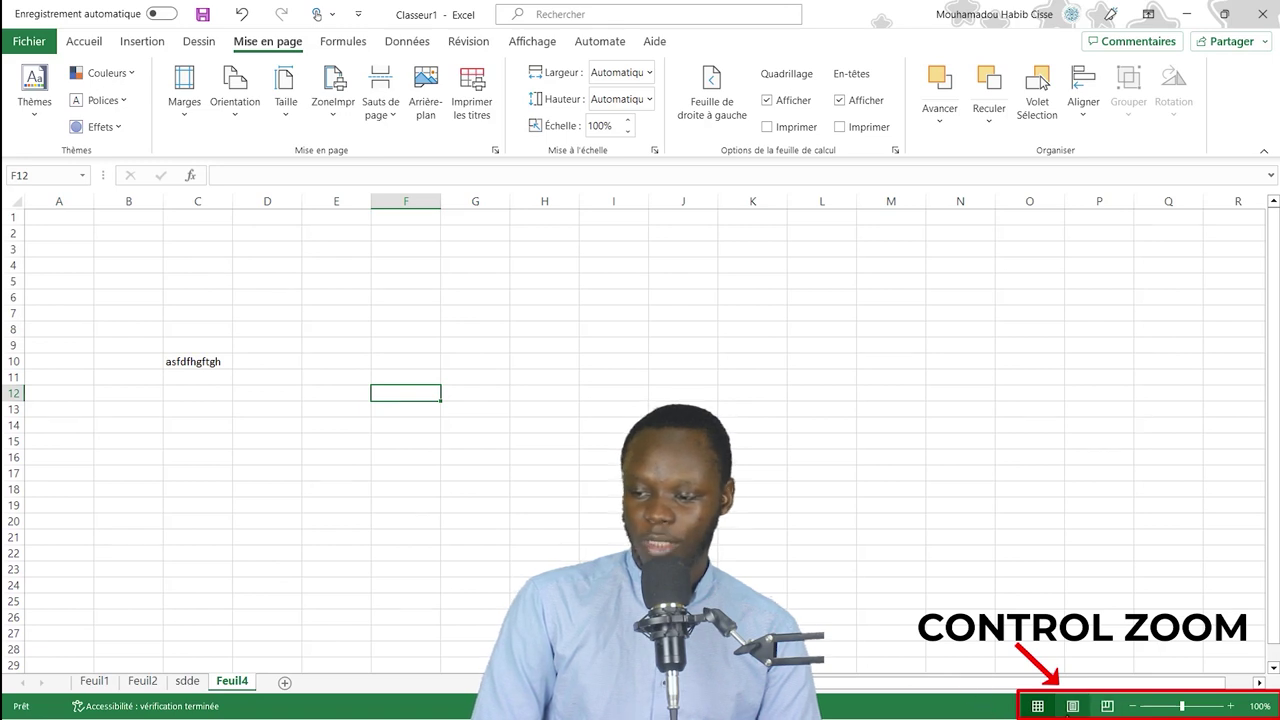
pyautogui.click(1070, 707)
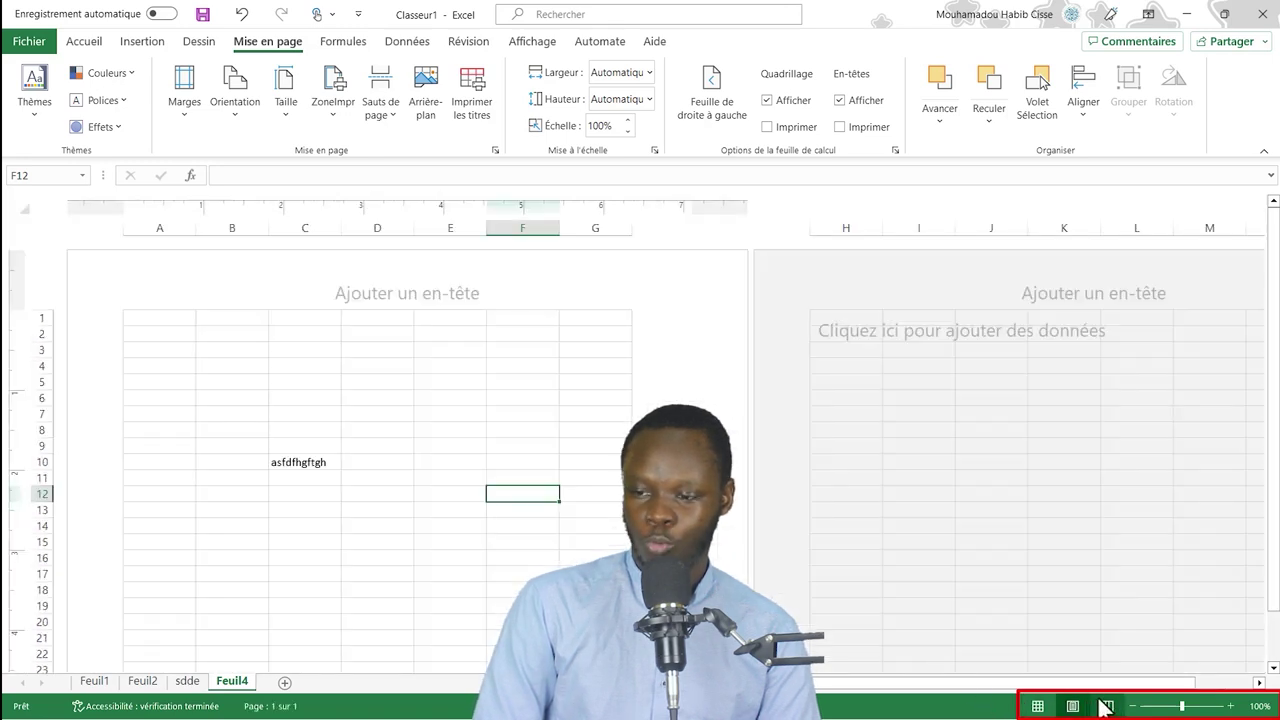
pyautogui.click(1038, 706)
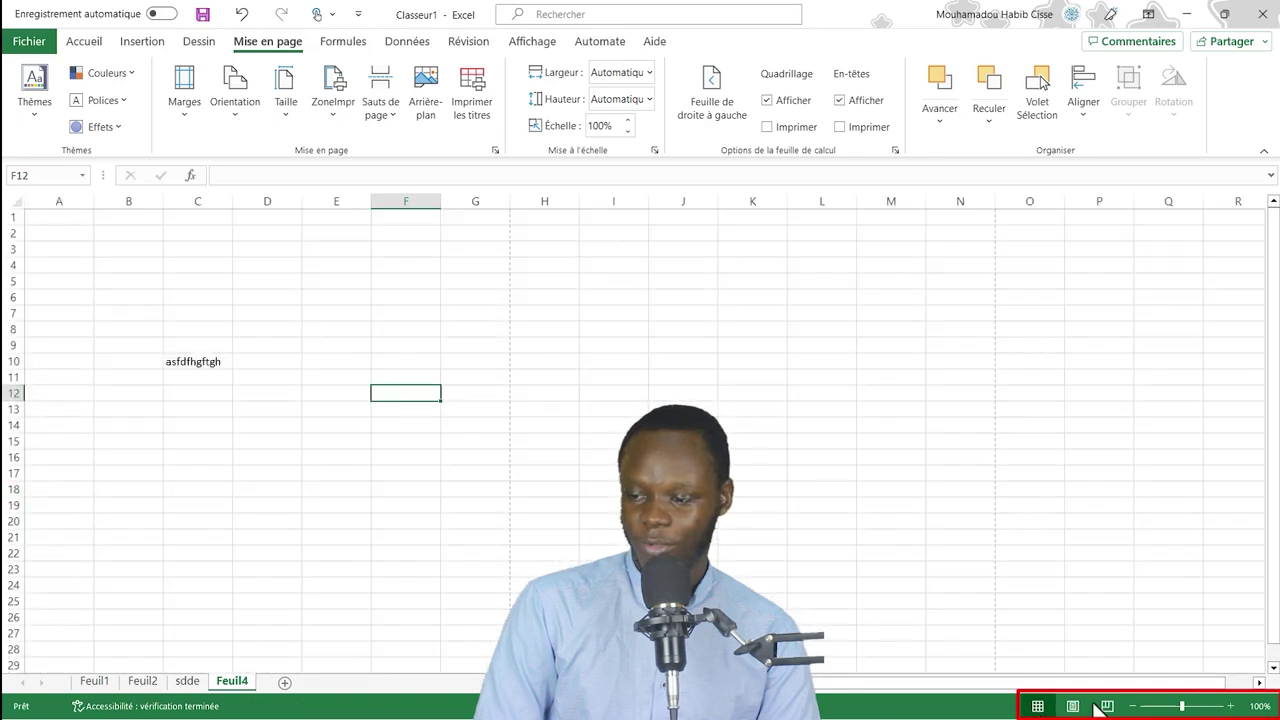
pyautogui.click(1230, 706)
pyautogui.click(1230, 706)
pyautogui.click(1230, 706)
pyautogui.click(1230, 706)
pyautogui.click(1230, 706)
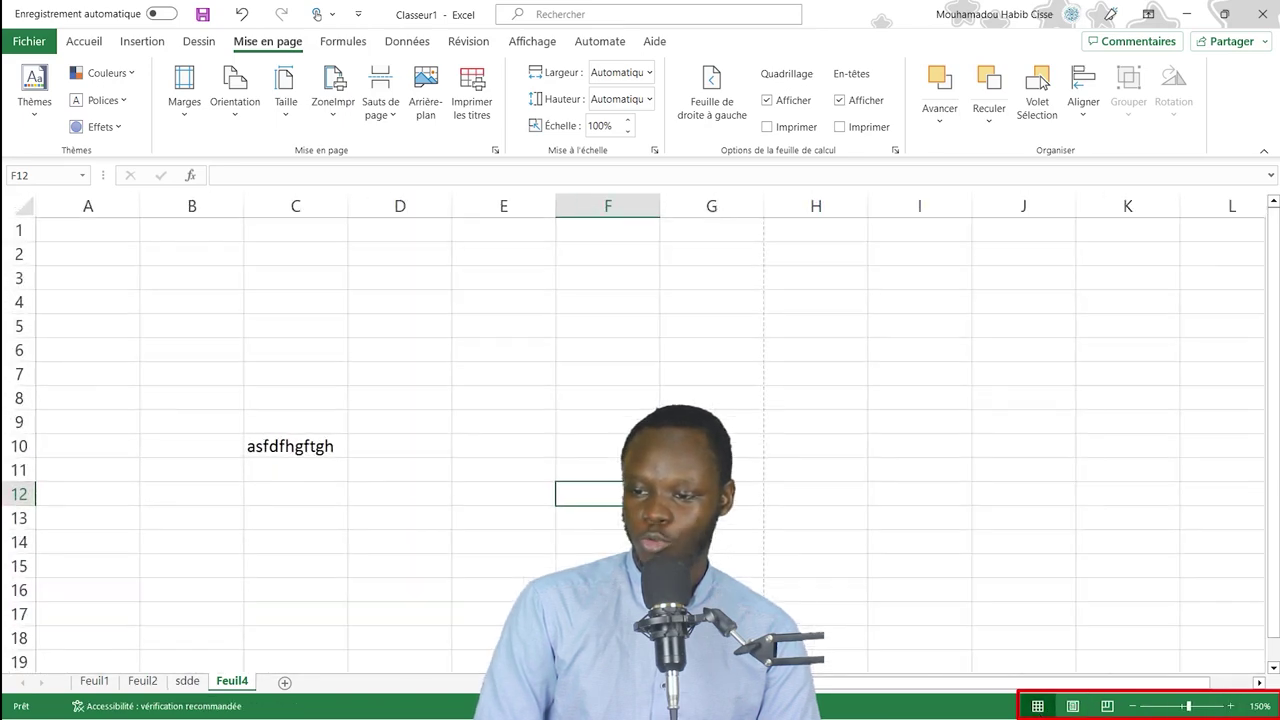
pyautogui.click(580, 305)
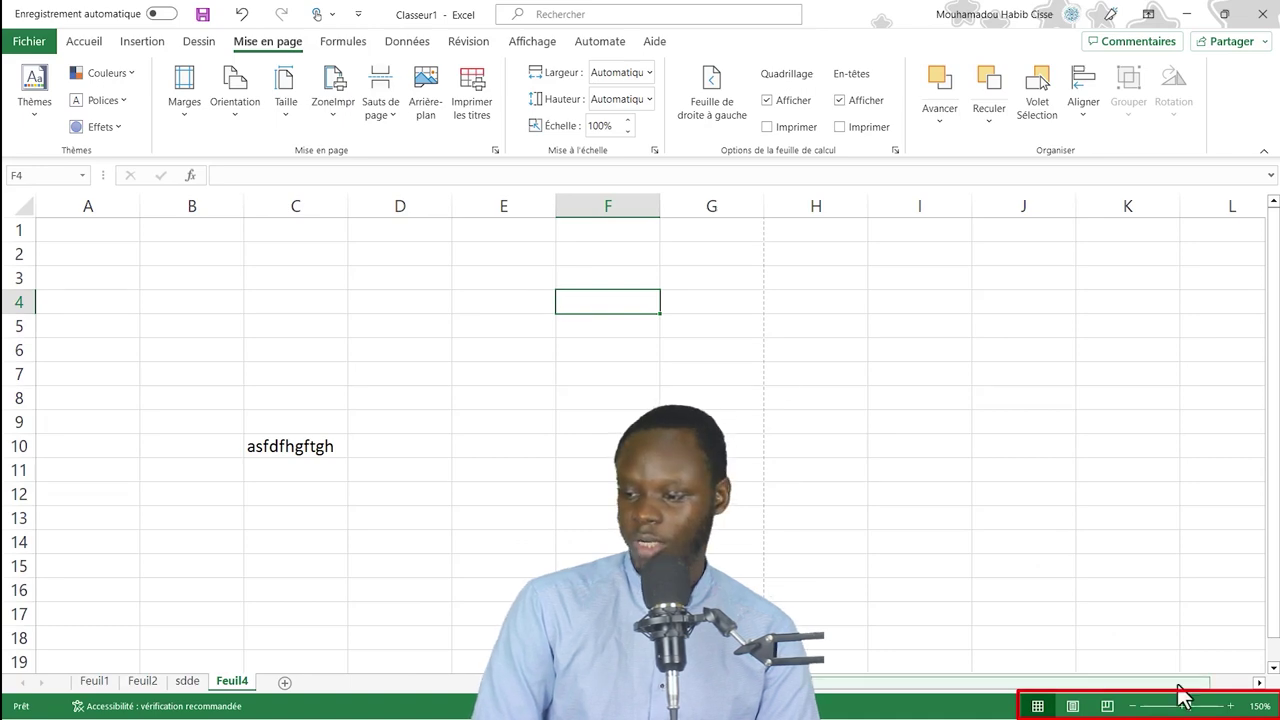
pyautogui.click(1148, 706)
pyautogui.moveTo(1148, 706); pyautogui.dragTo(1181, 706)
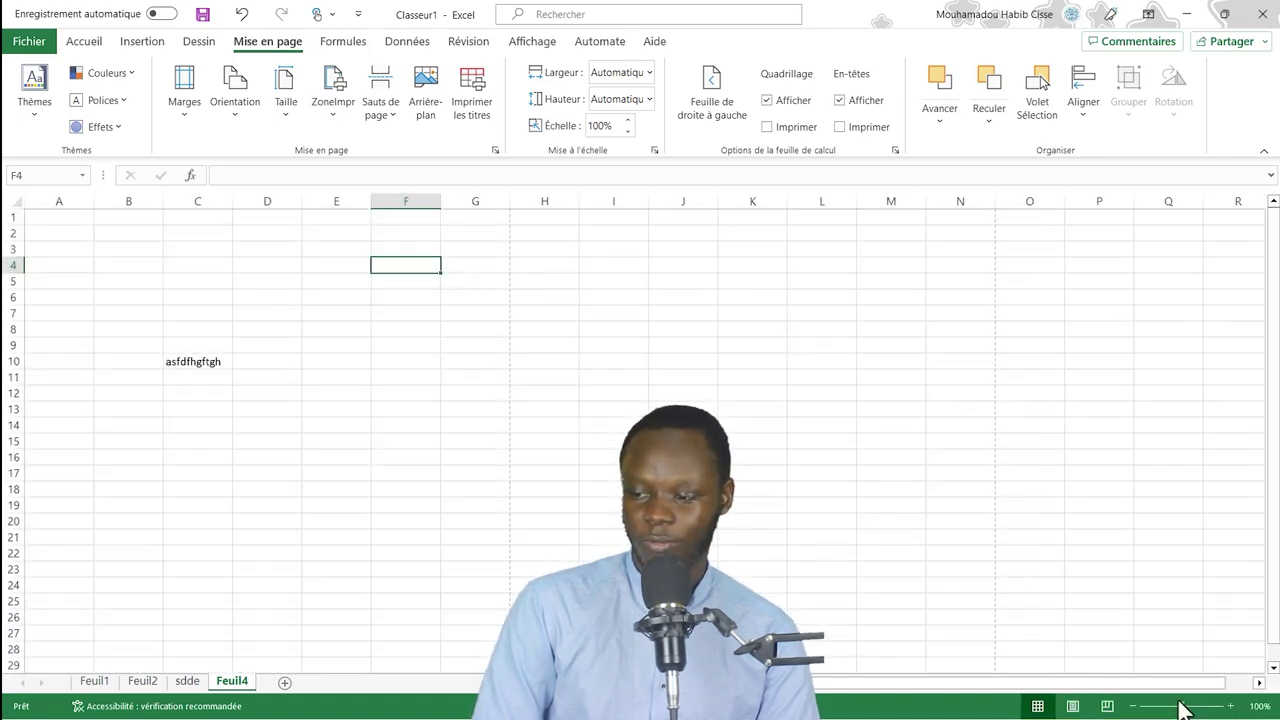